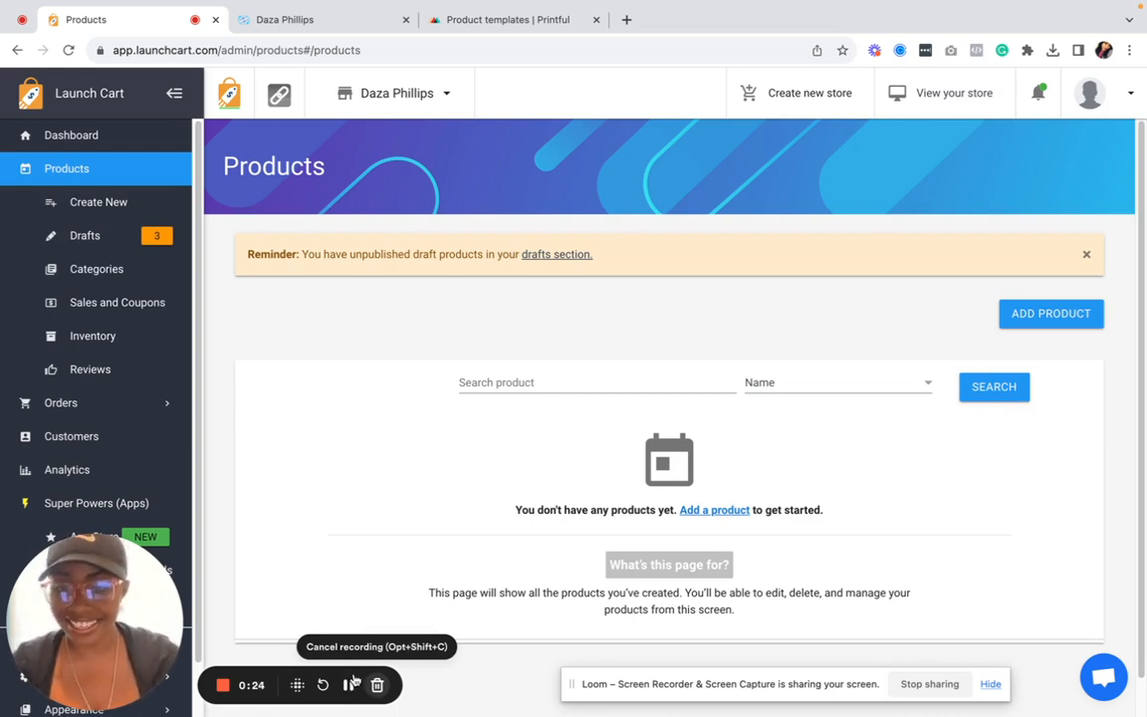
# Step: Switch to Printful's product templates page and look through the existing T-shirt and hoodie templates
pyautogui.click(349, 684)
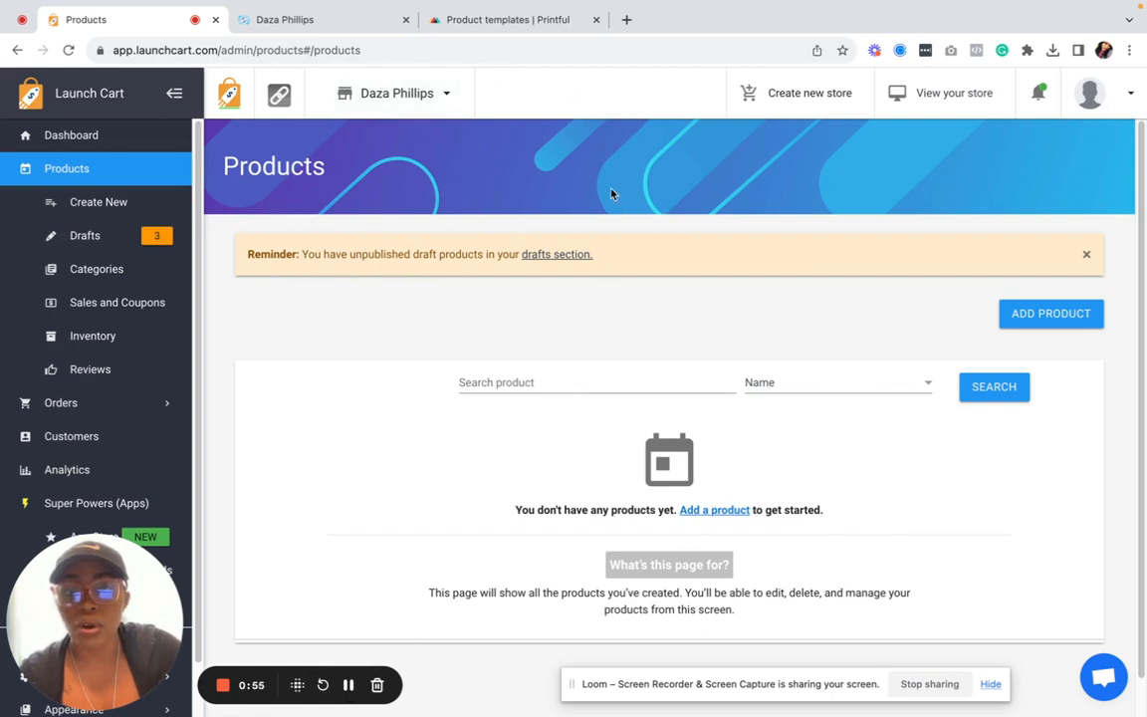
pyautogui.click(430, 21)
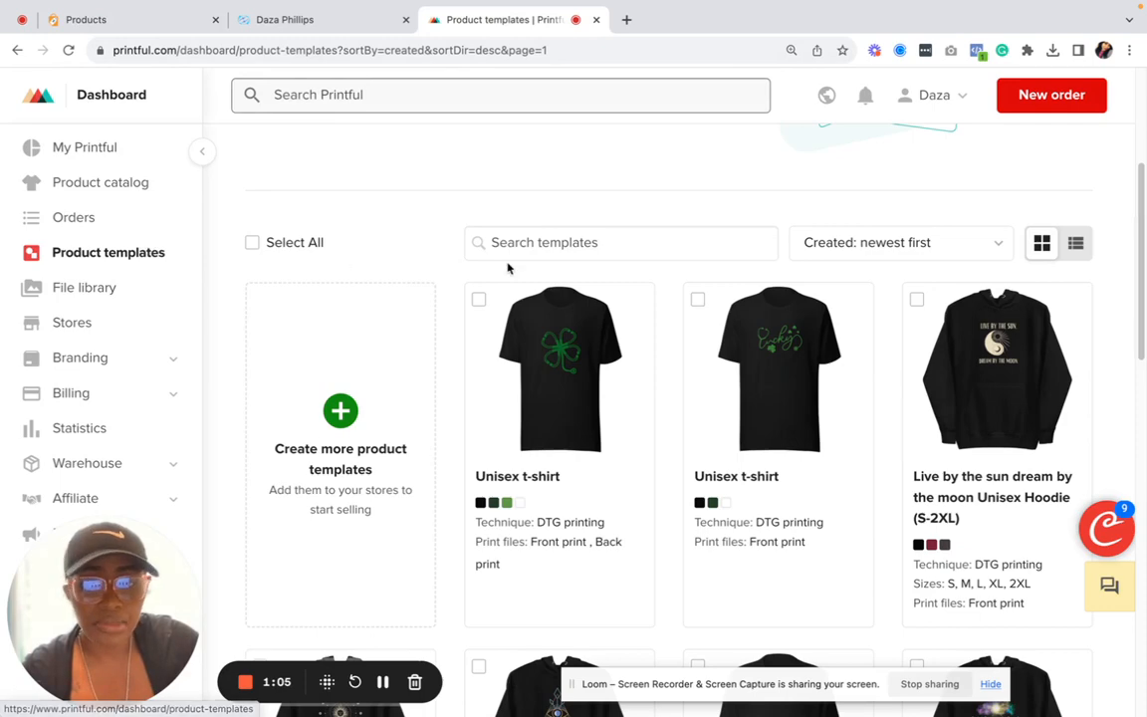
pyautogui.scroll(5, 1072, 217)
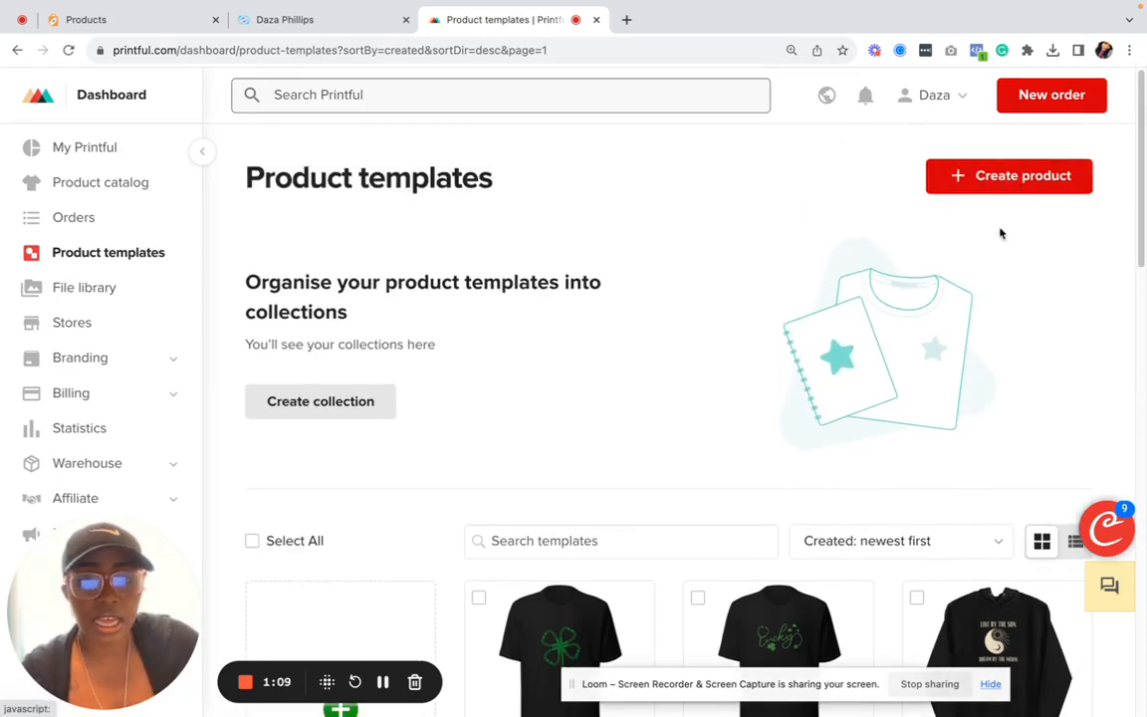
pyautogui.scroll(-3, 1006, 249)
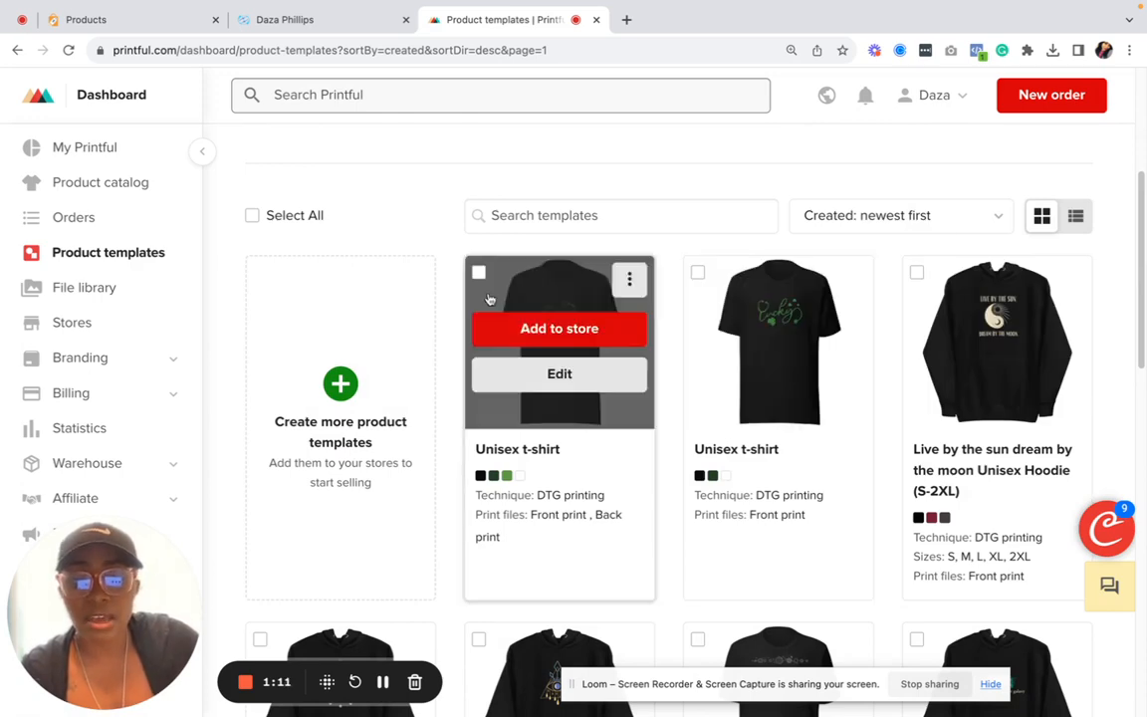
pyautogui.scroll(-1, 947, 322)
pyautogui.scroll(-1, 726, 345)
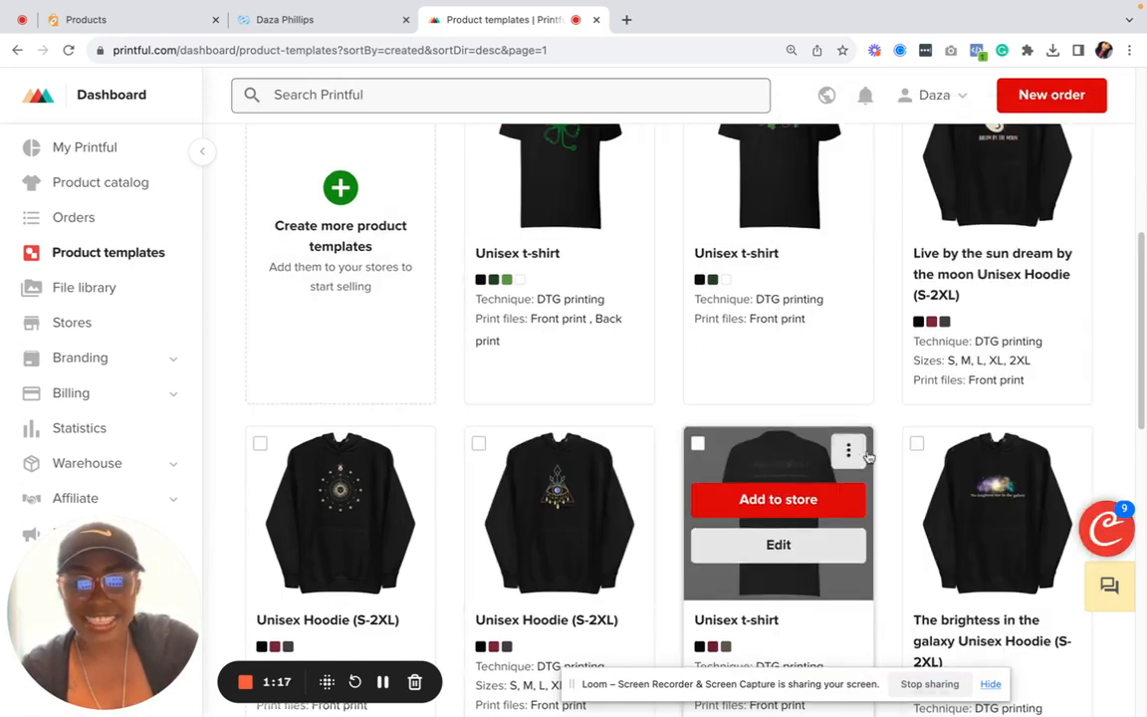
pyautogui.scroll(-1, 422, 361)
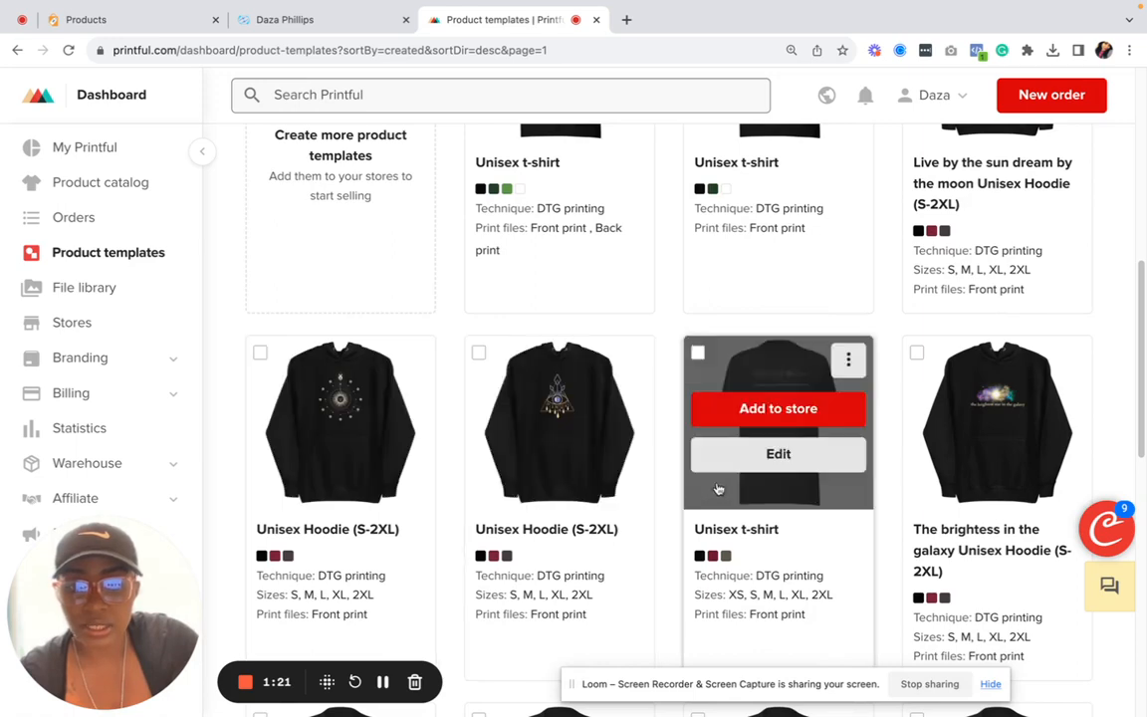
# Step: Check which stores the Unisex Hoodie template with the eye design can be added to, without adding it
pyautogui.click(580, 409)
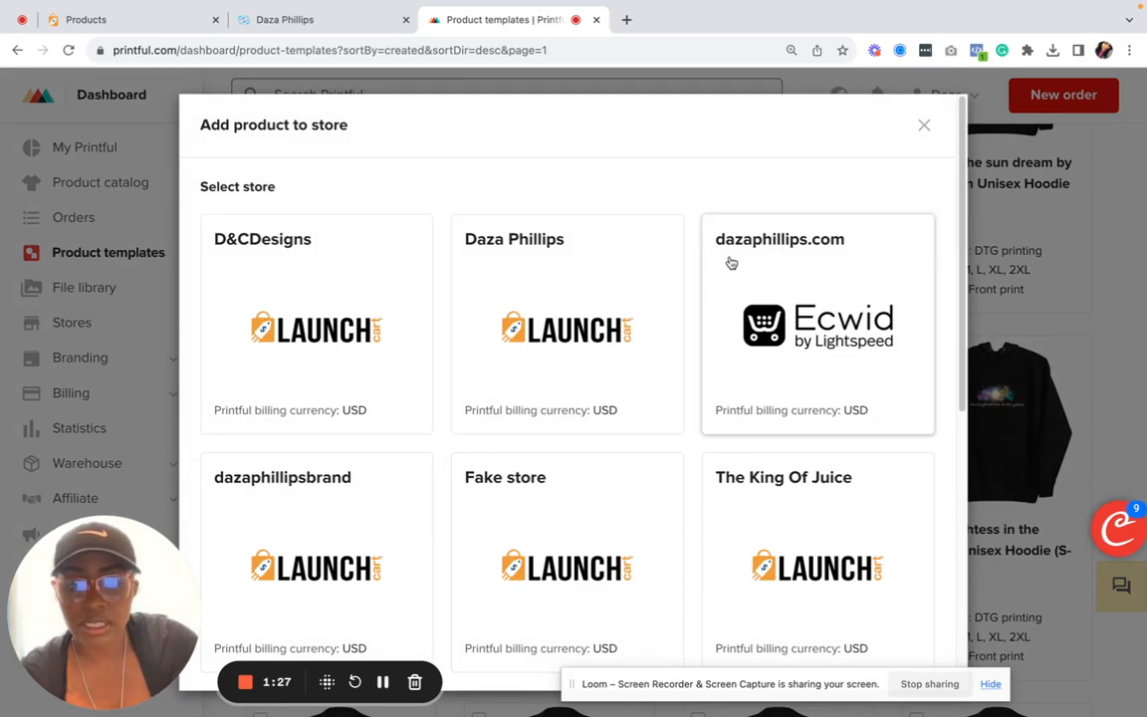
pyautogui.click(923, 125)
pyautogui.scroll(3, 1075, 249)
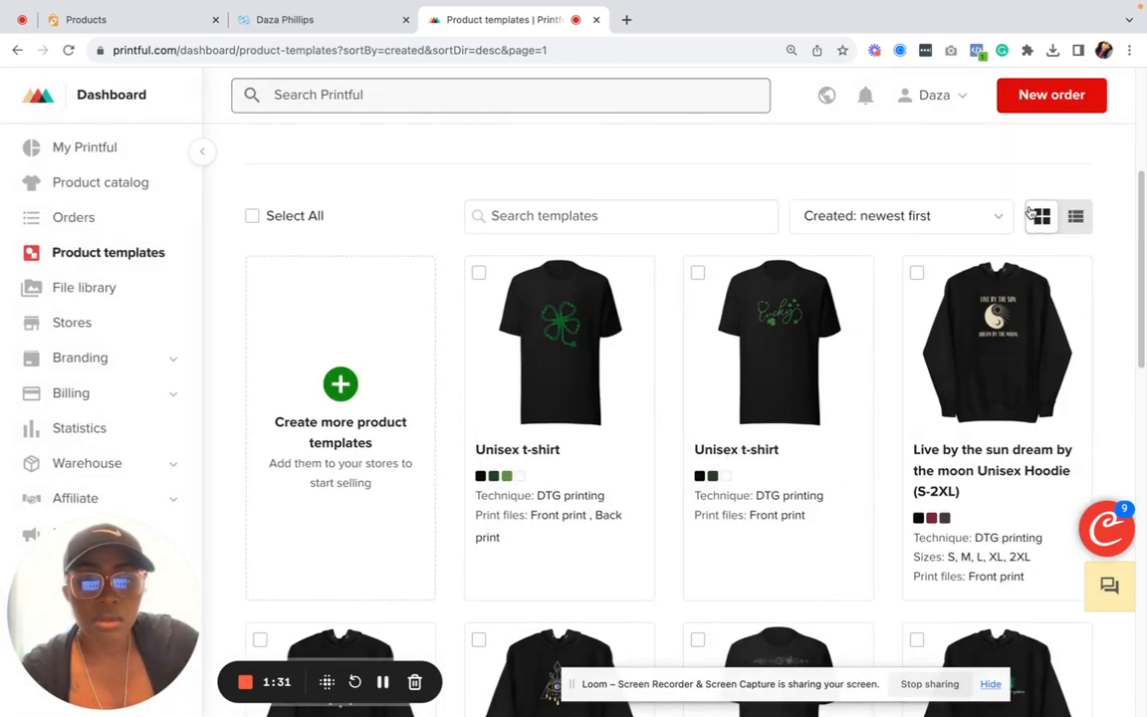
# Step: Start creating a new product template and look over the available product categories
pyautogui.scroll(2, 1030, 212)
pyautogui.scroll(-1, 921, 259)
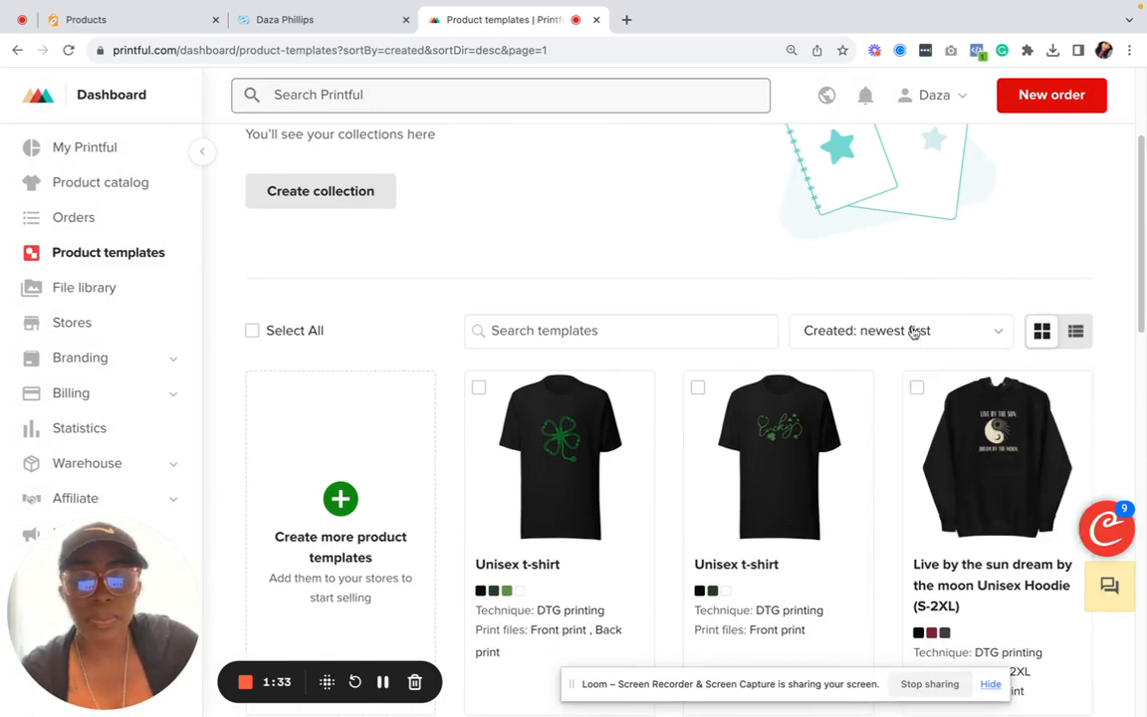
pyautogui.moveTo(847, 442)
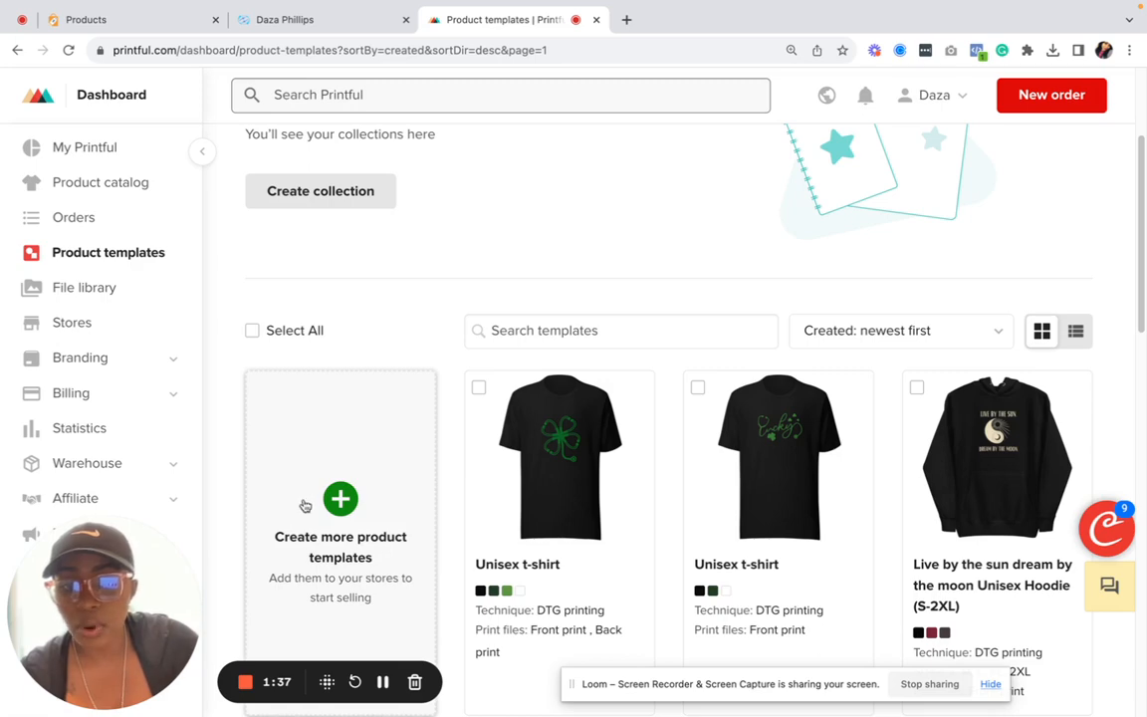
pyautogui.click(311, 464)
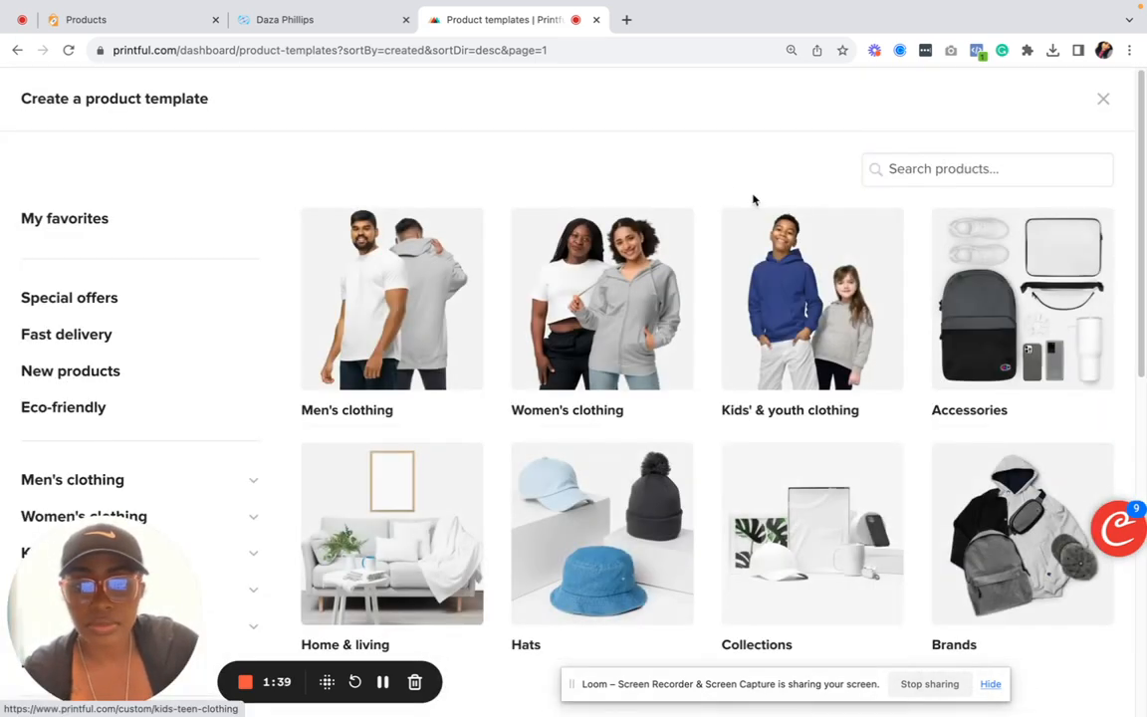
pyautogui.scroll(-2, 637, 289)
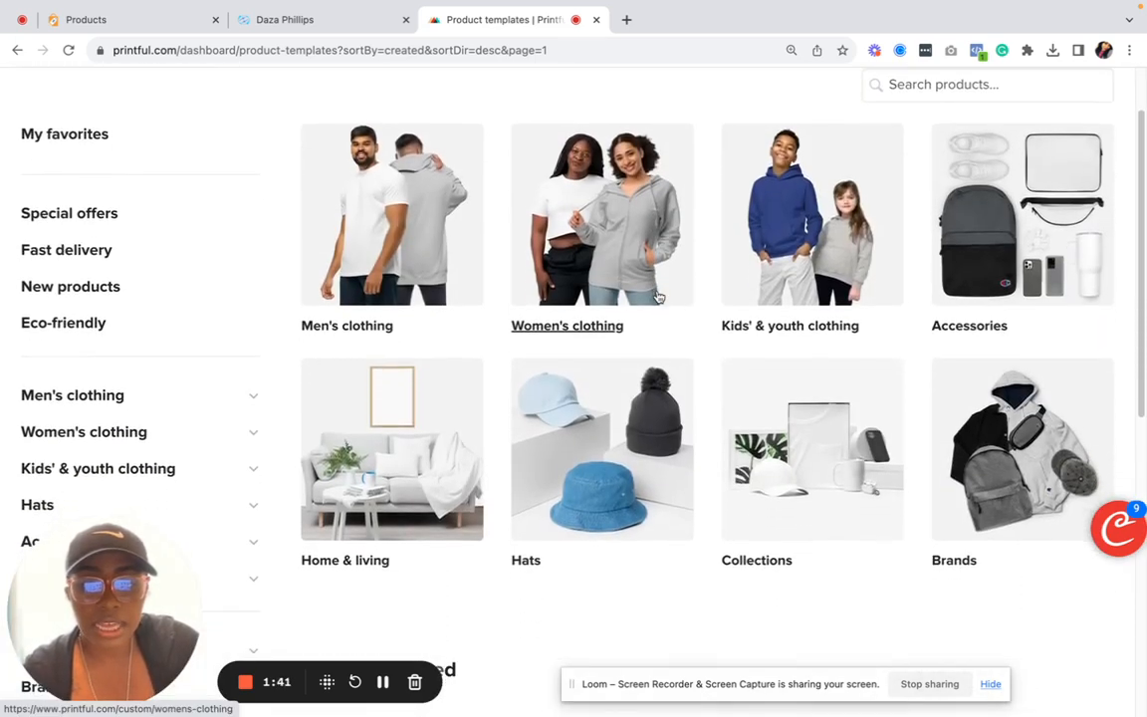
pyautogui.scroll(2, 916, 316)
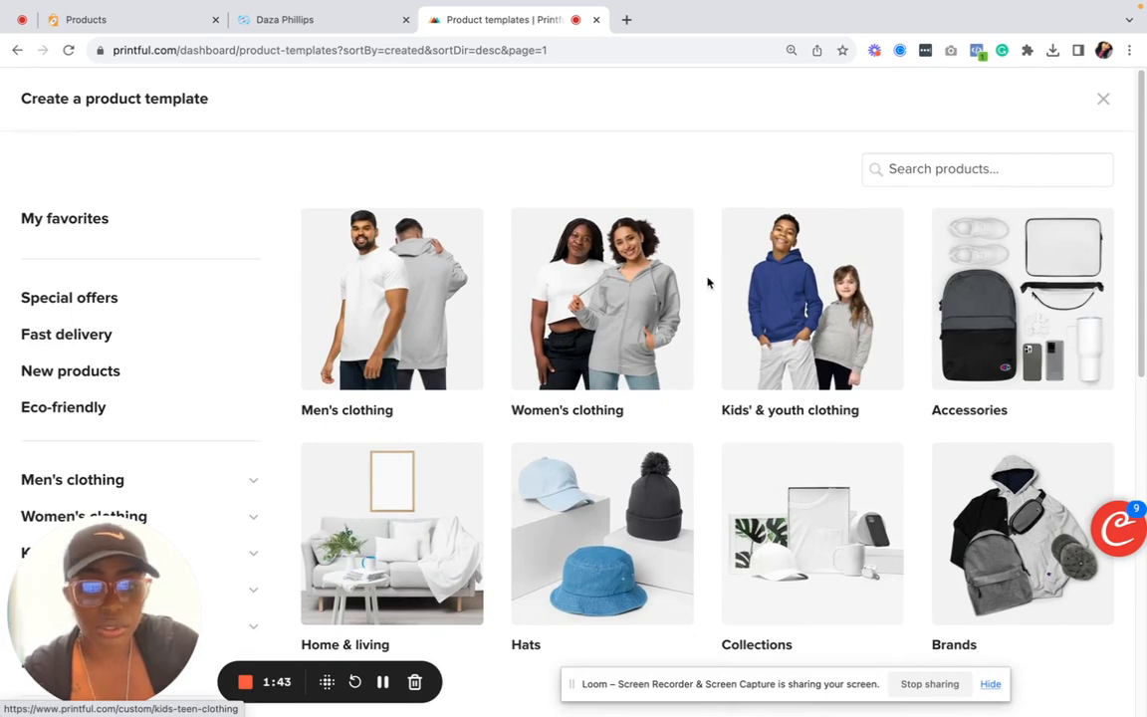
# Step: Choose the Women's Relaxed T-Shirt | Bella + Canvas 6400 from women's T-shirts and dismiss the Design Maker introduction
pyautogui.click(519, 261)
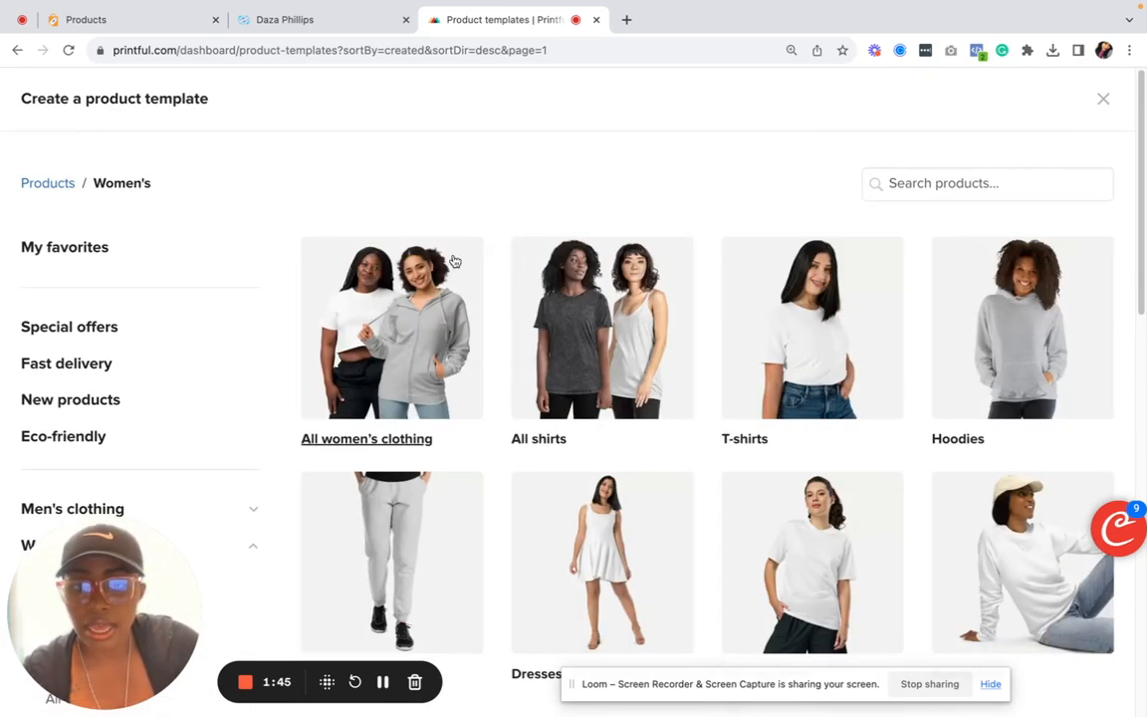
pyautogui.scroll(-1, 597, 299)
pyautogui.click(791, 266)
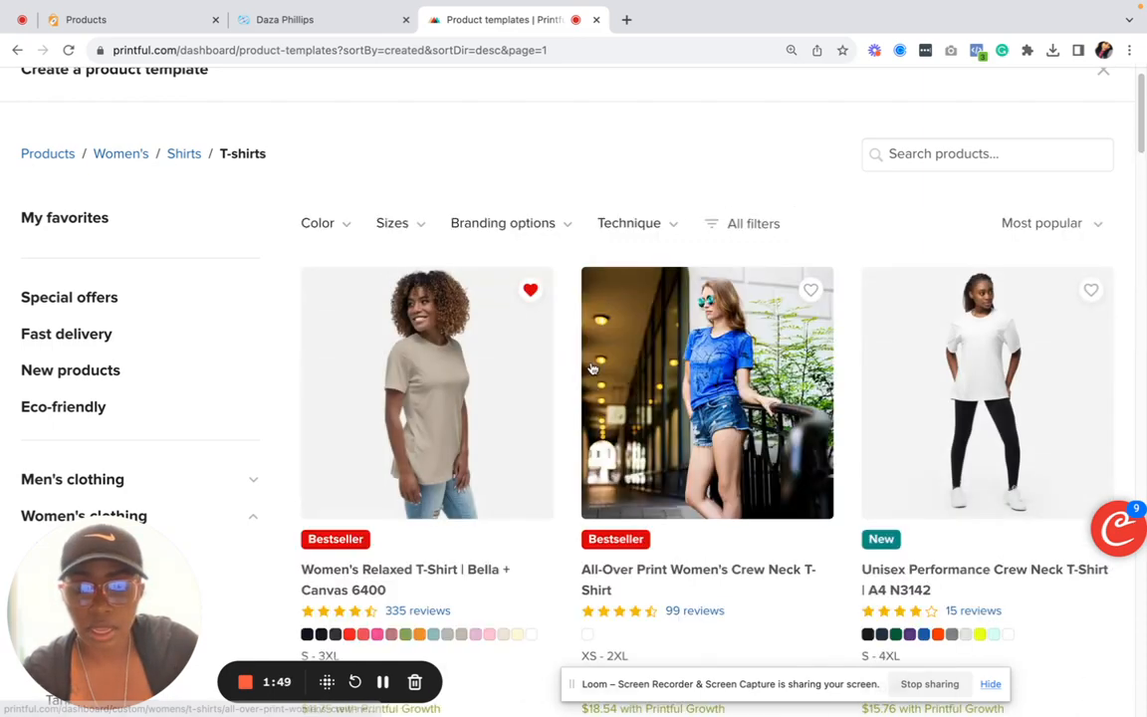
pyautogui.scroll(-3, 591, 369)
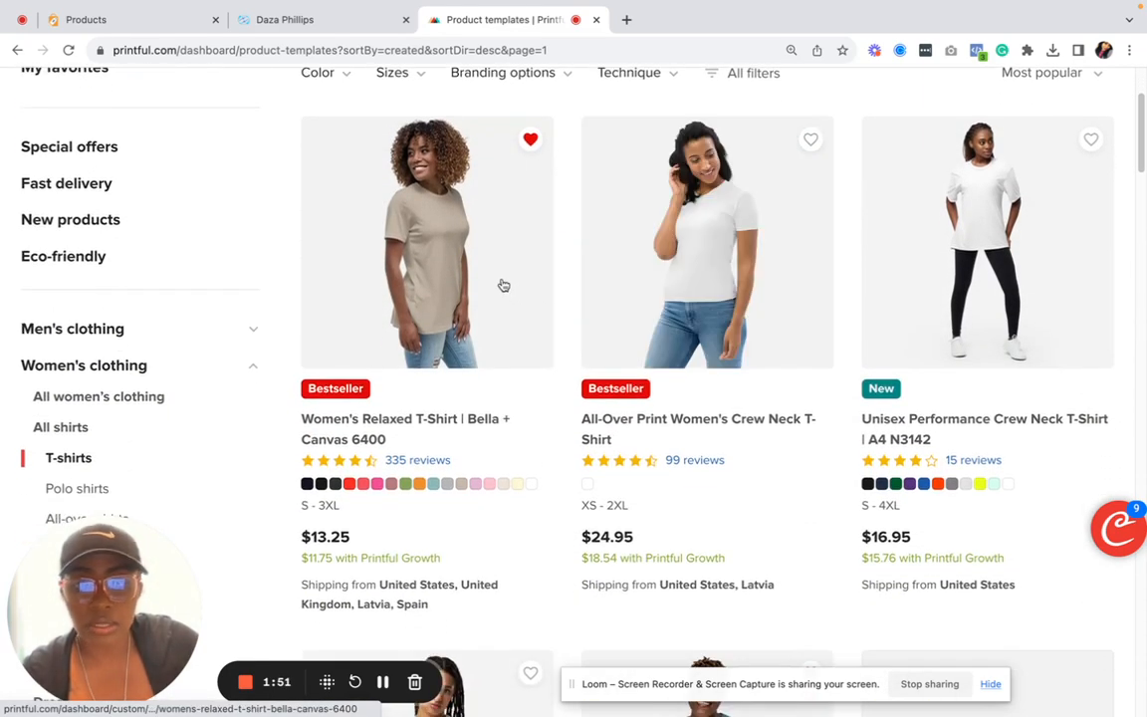
pyautogui.click(498, 151)
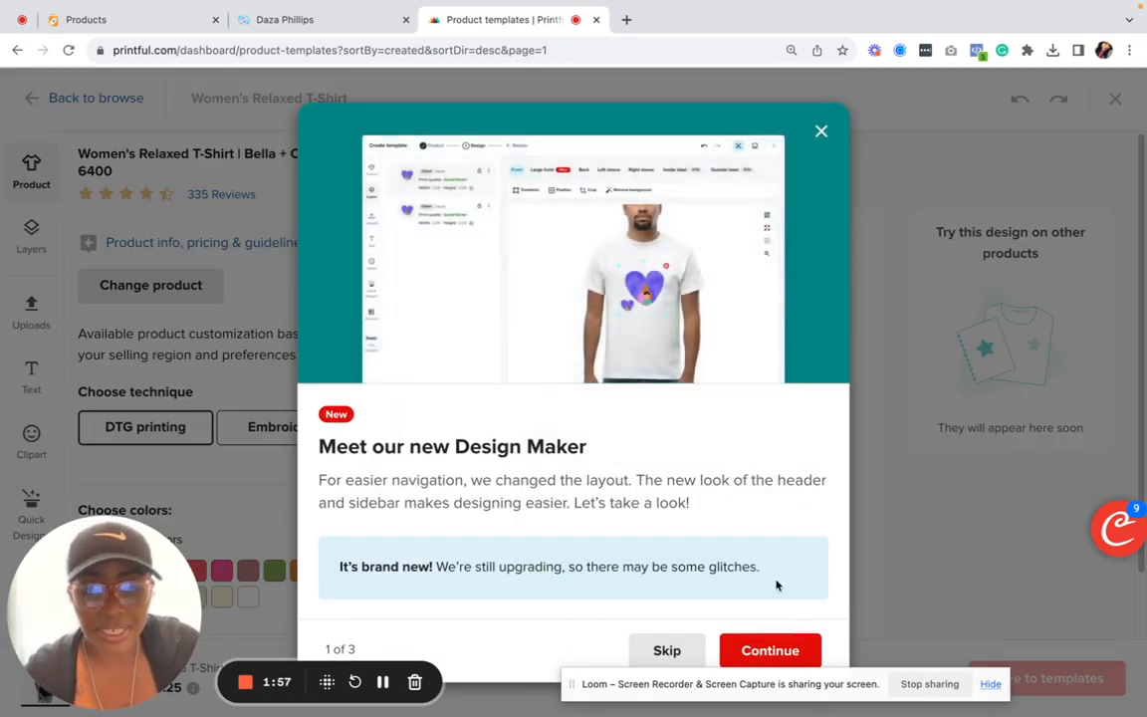
pyautogui.click(791, 650)
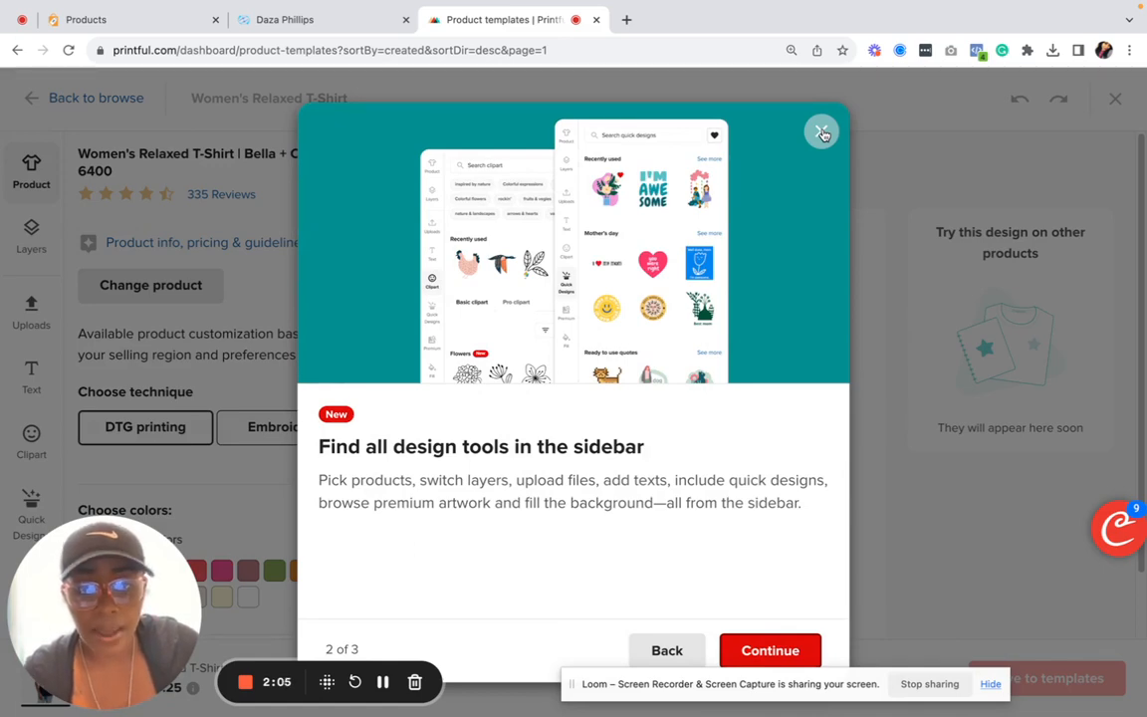
pyautogui.click(820, 132)
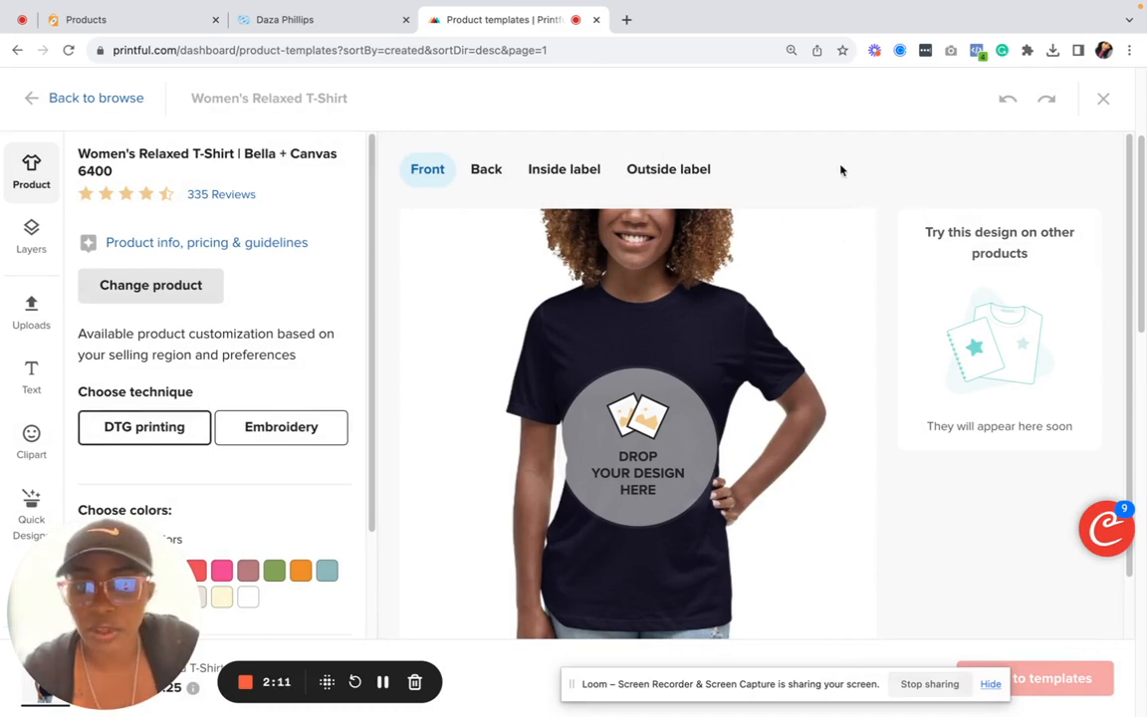
# Step: Apply intention_is_everything.png from the file library to the front of the T-shirt
pyautogui.click(640, 425)
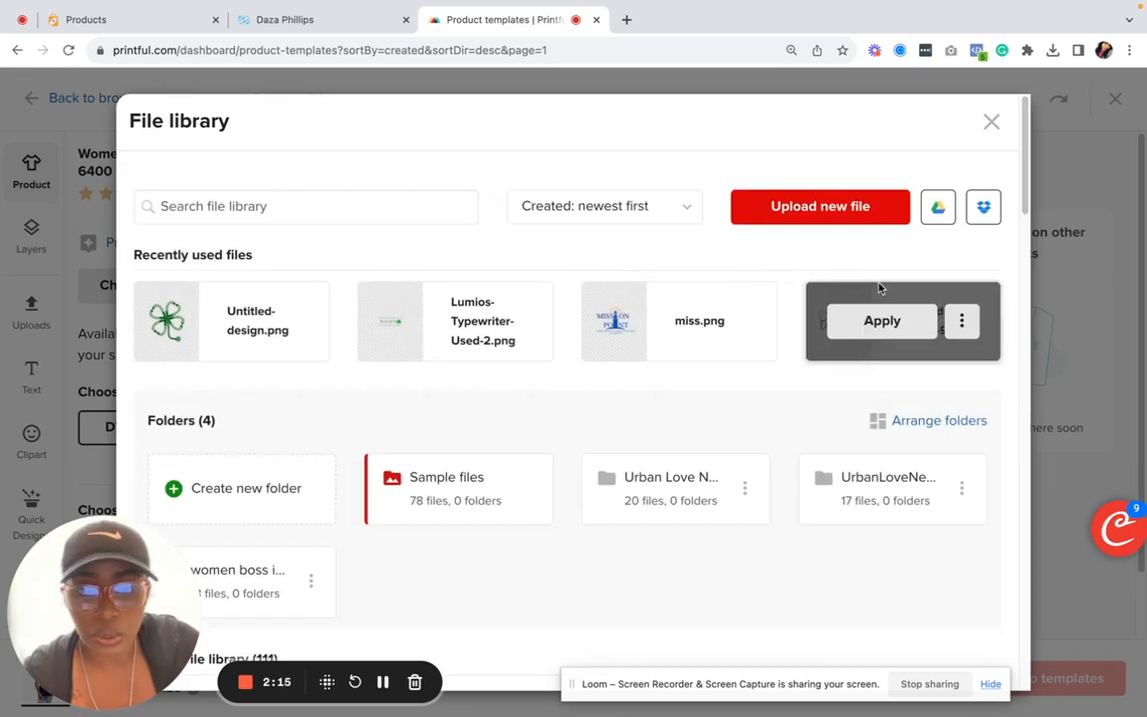
pyautogui.scroll(-5, 761, 379)
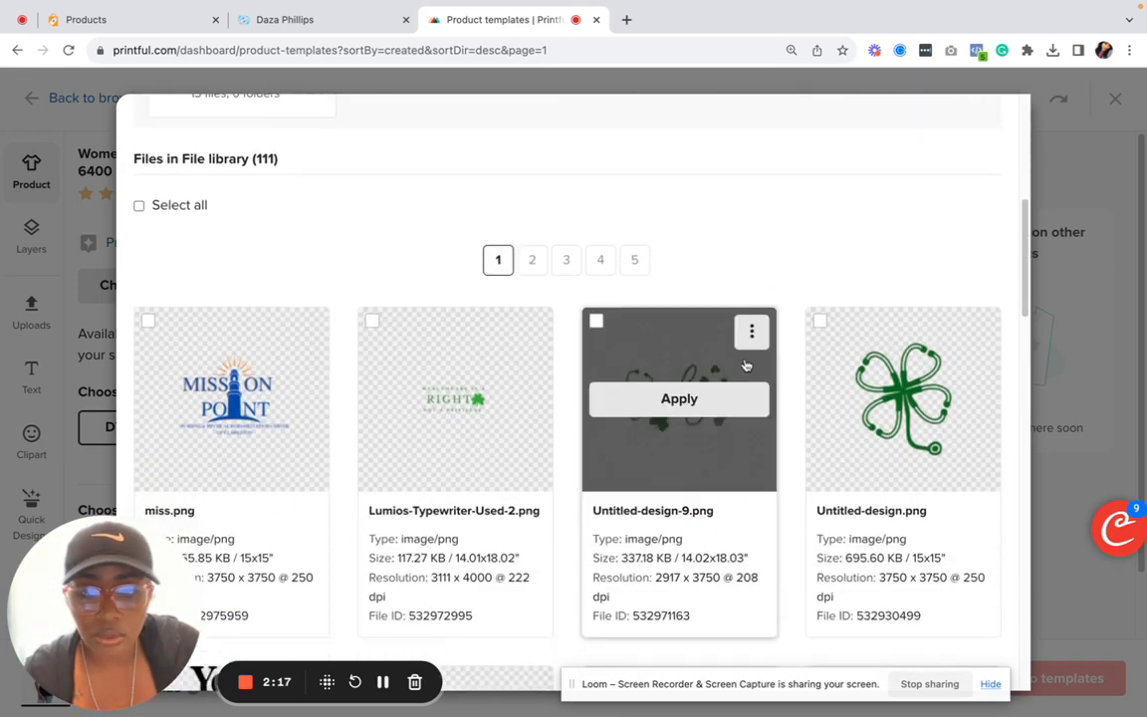
pyautogui.scroll(-10, 772, 423)
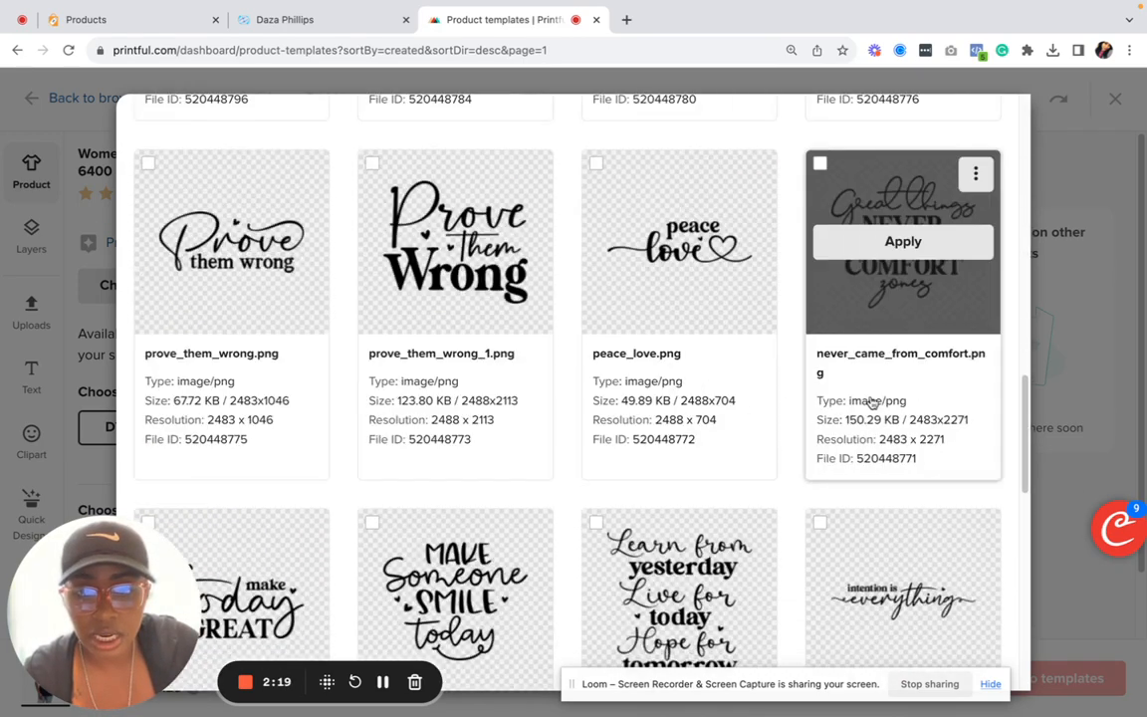
pyautogui.scroll(2, 677, 408)
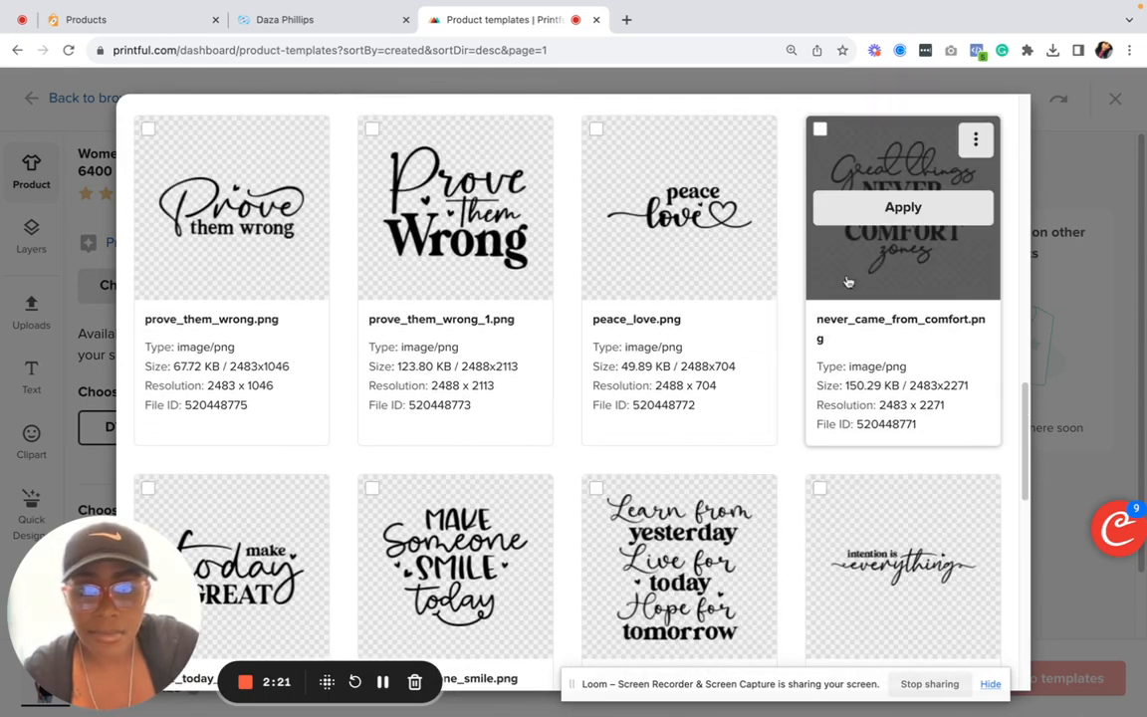
pyautogui.scroll(-4, 893, 389)
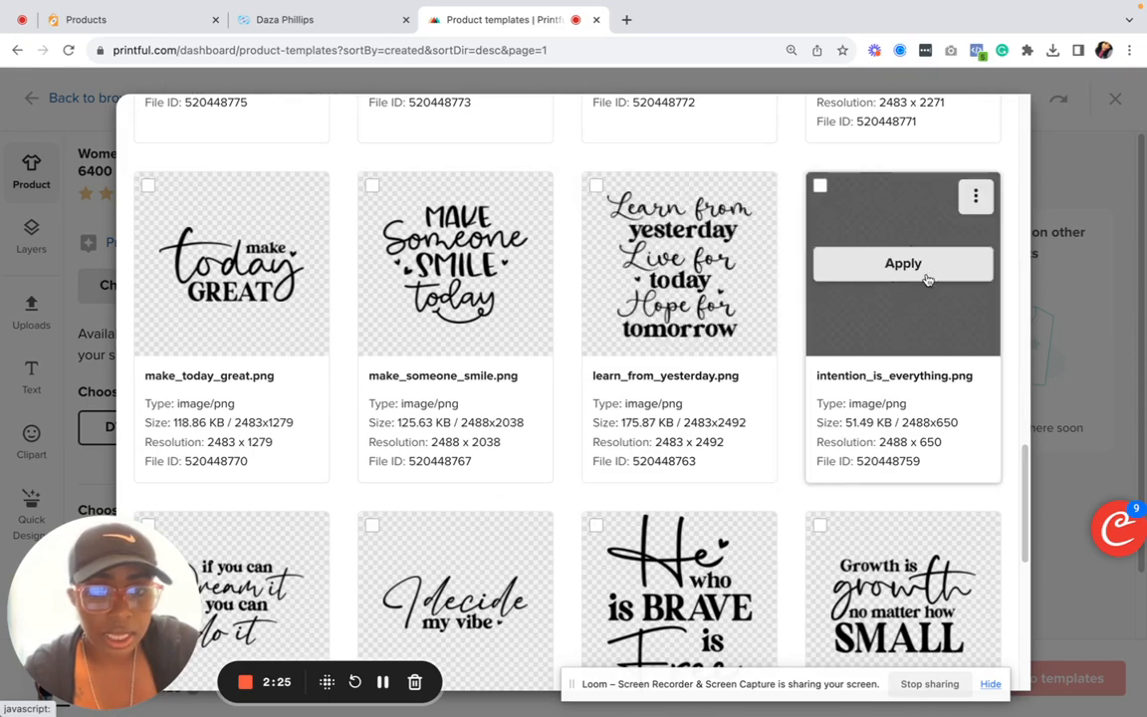
pyautogui.click(903, 263)
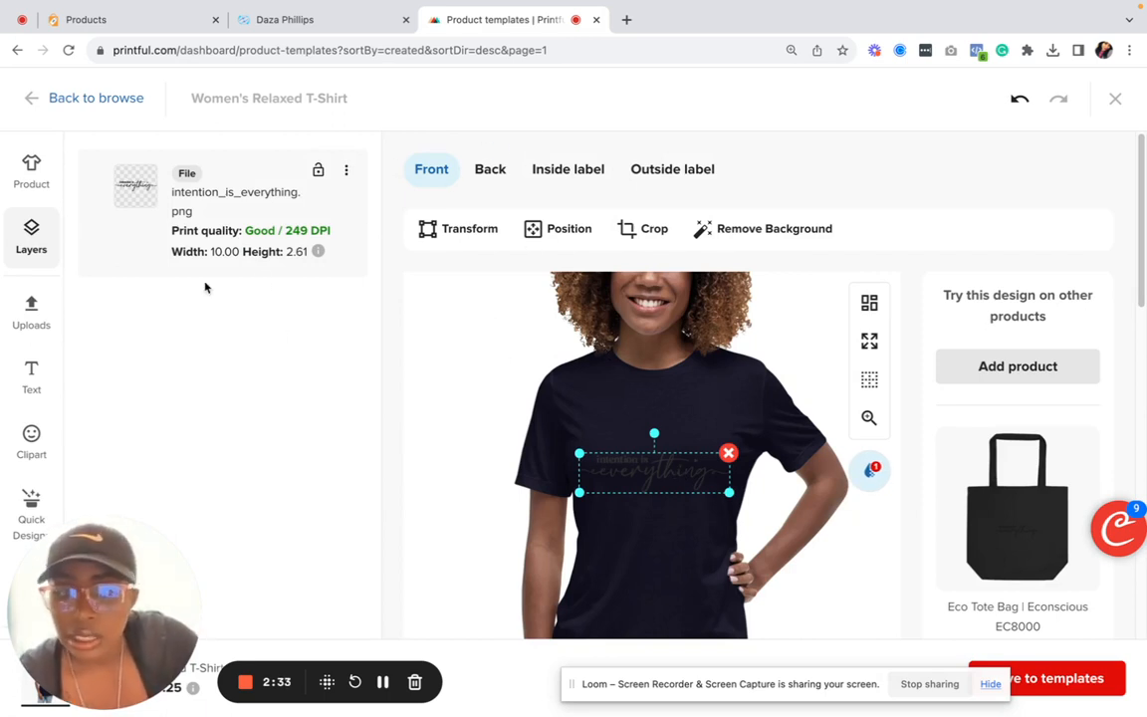
# Step: Select white and Heather Blue Lagoon as the T-shirt colors for the template
pyautogui.click(31, 171)
pyautogui.scroll(-2, 333, 398)
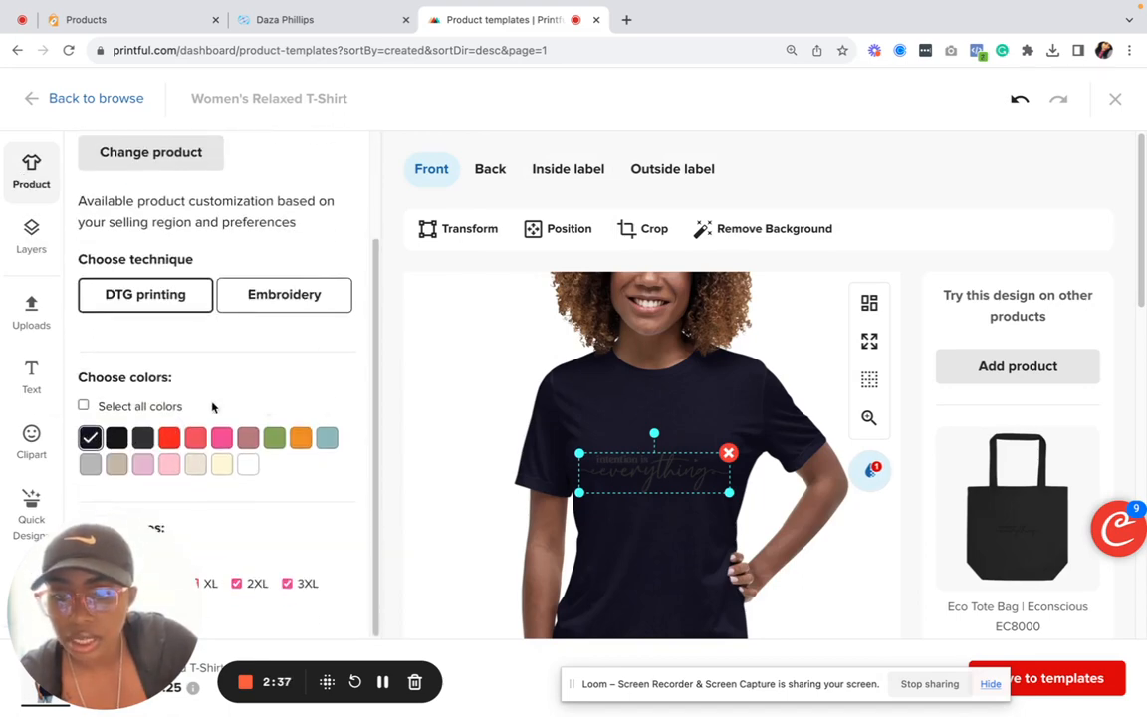
pyautogui.click(247, 466)
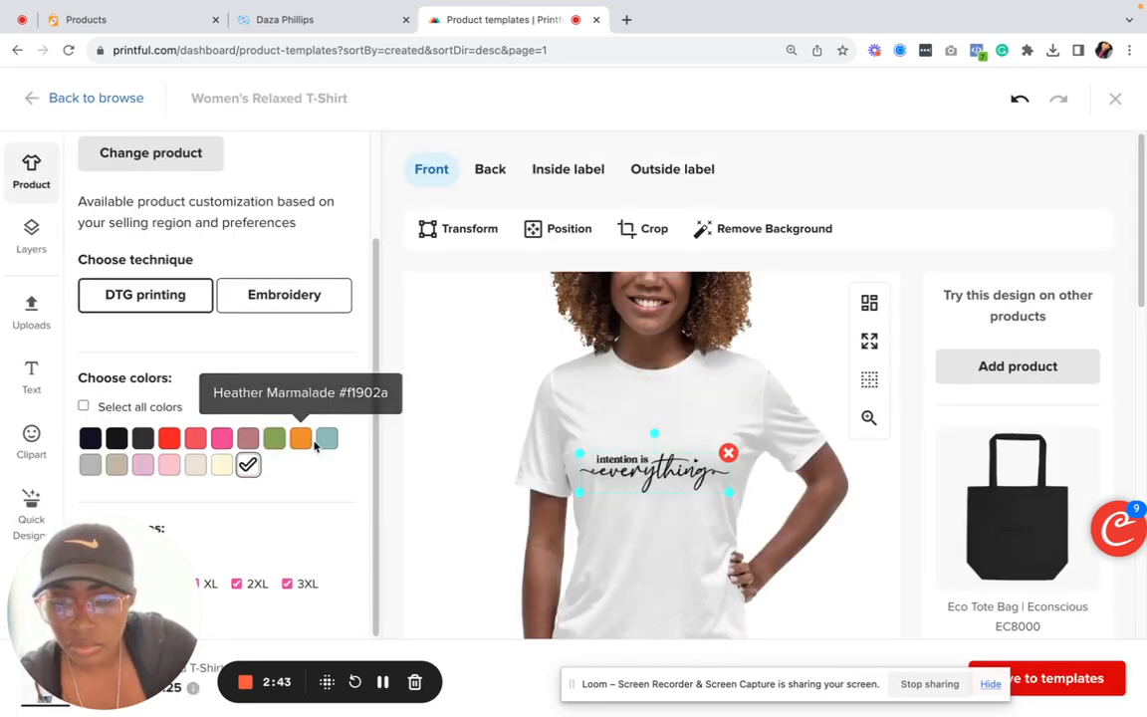
pyautogui.click(327, 444)
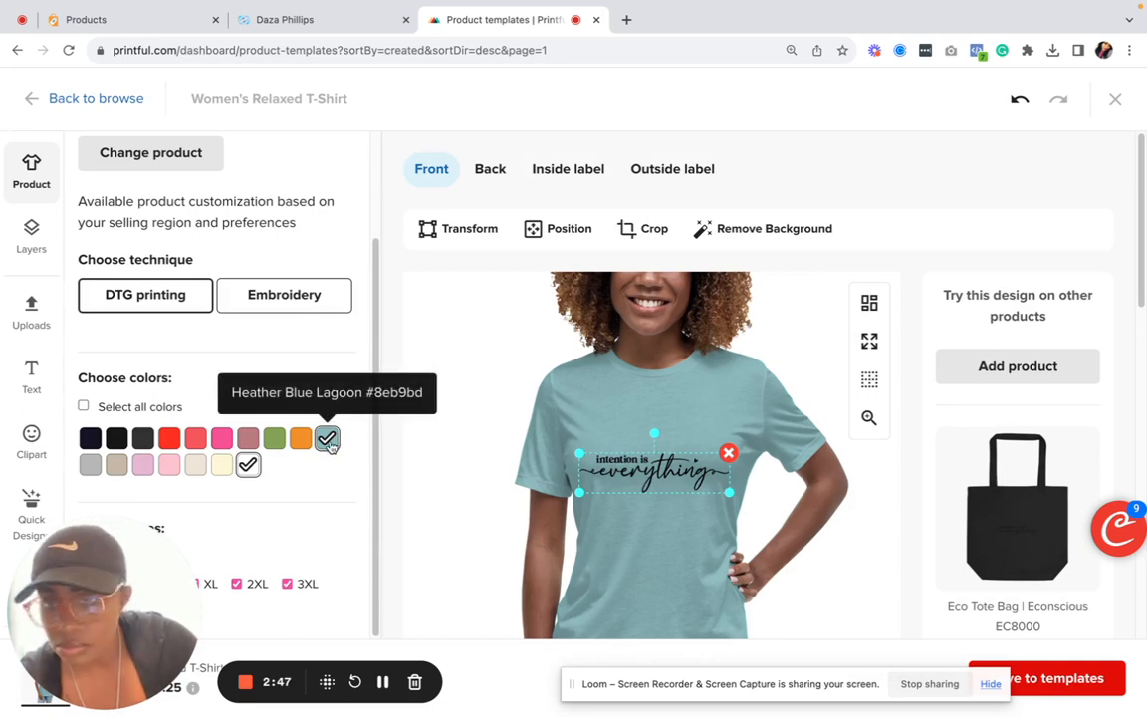
# Step: Shrink the front design slightly to a width of about 9.90 and height of about 2.58, and show its layer details
pyautogui.moveTo(730, 501)
pyautogui.mouseDown()
pyautogui.moveTo(742, 508)
pyautogui.moveTo(728, 497)
pyautogui.mouseUp()
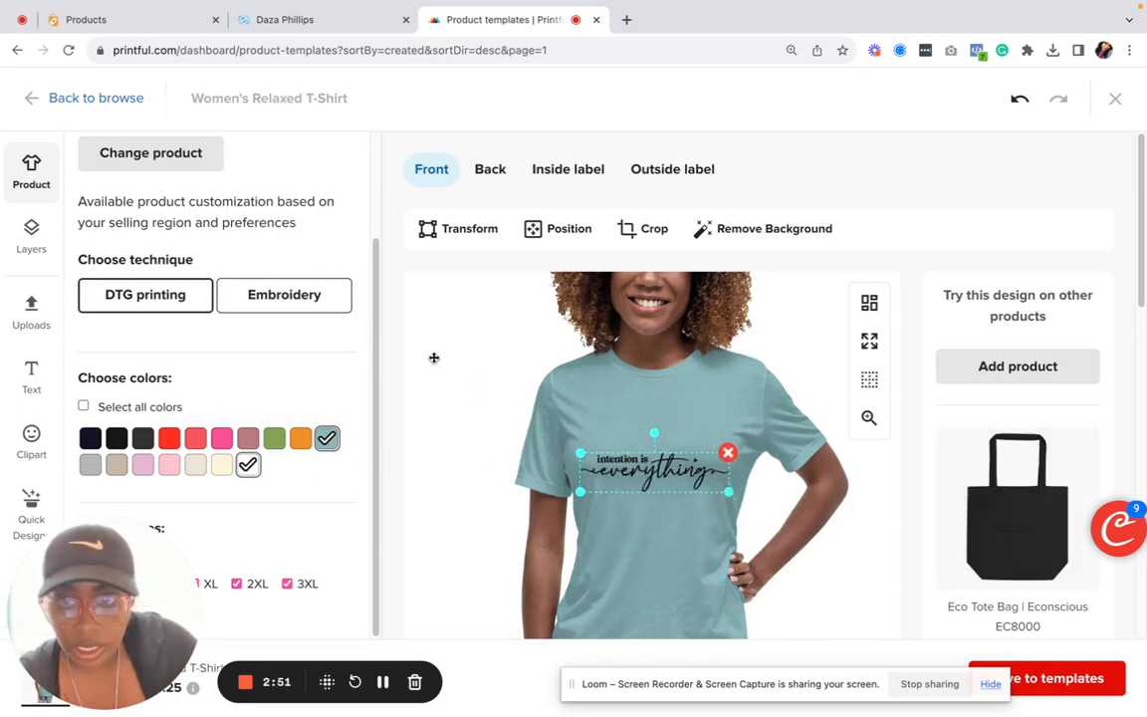
pyautogui.scroll(3, 354, 359)
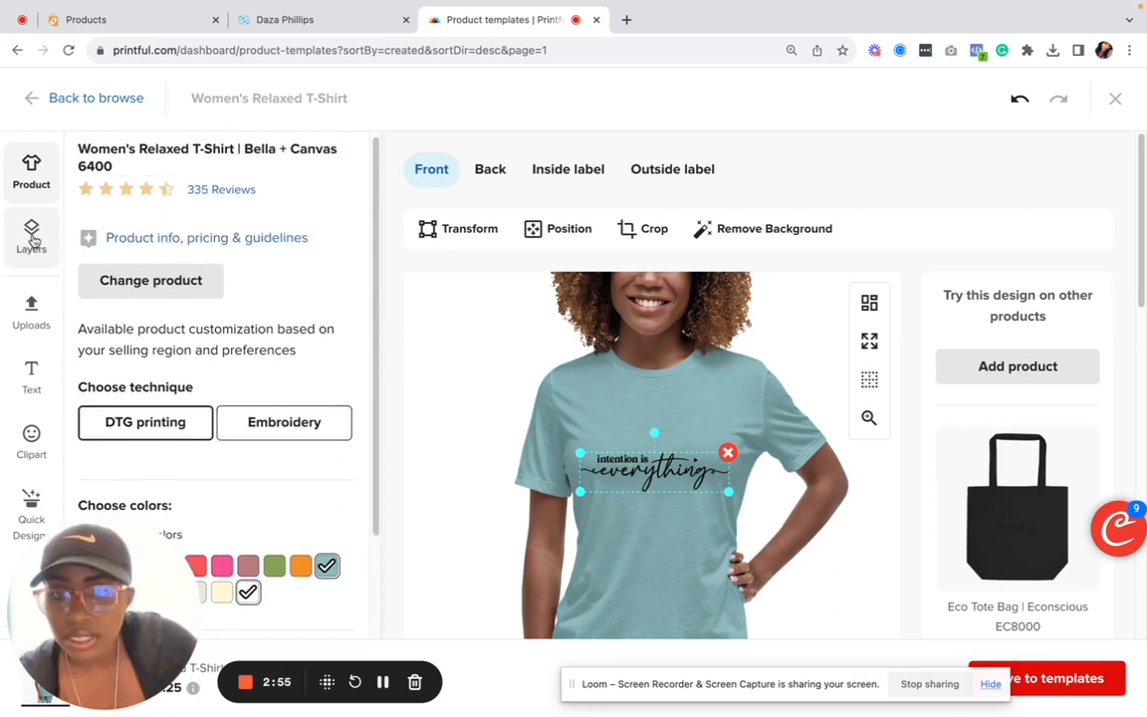
pyautogui.scroll(-2, 249, 353)
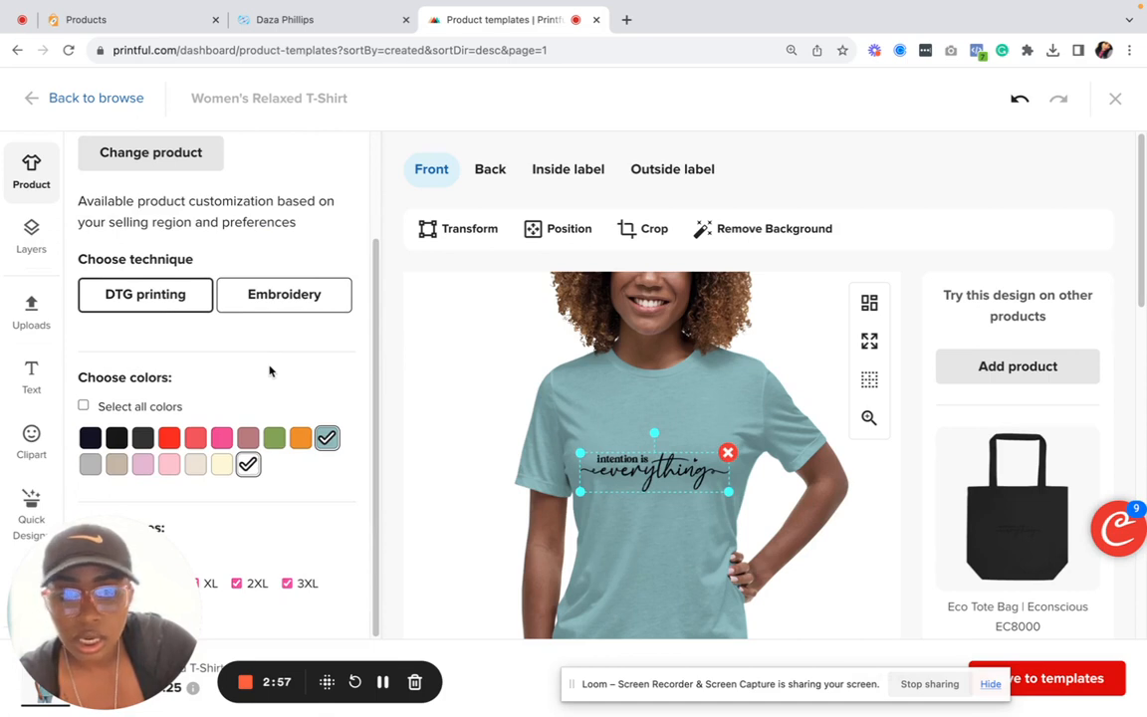
pyautogui.scroll(3, 219, 324)
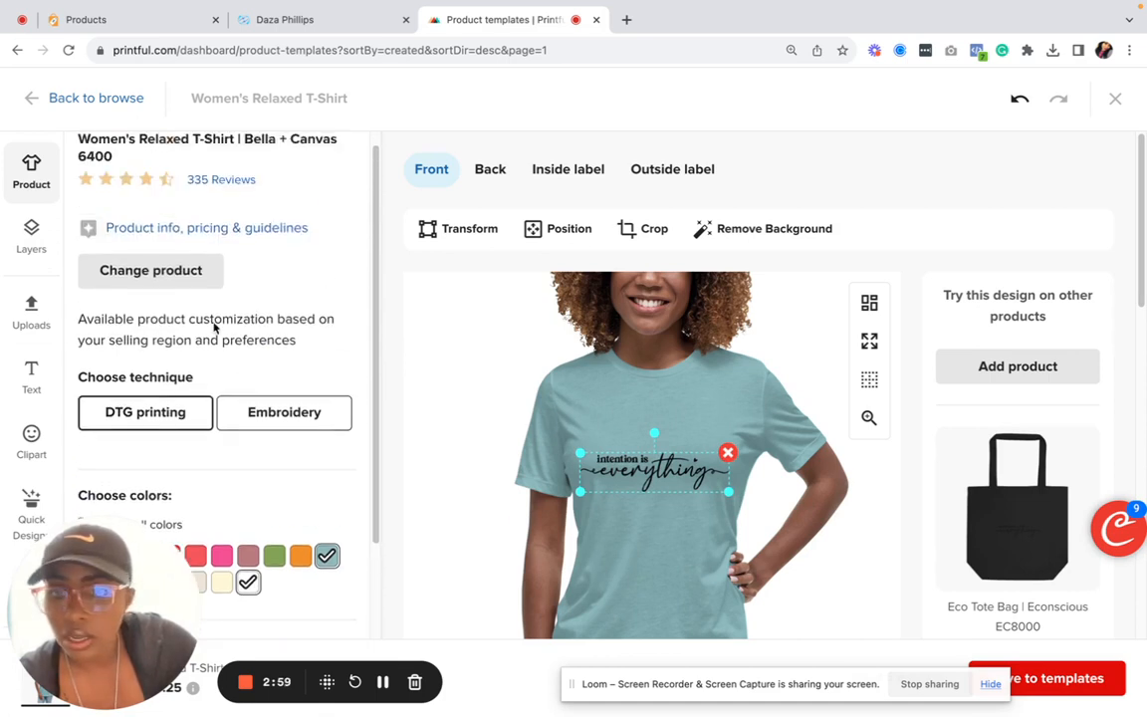
pyautogui.click(33, 239)
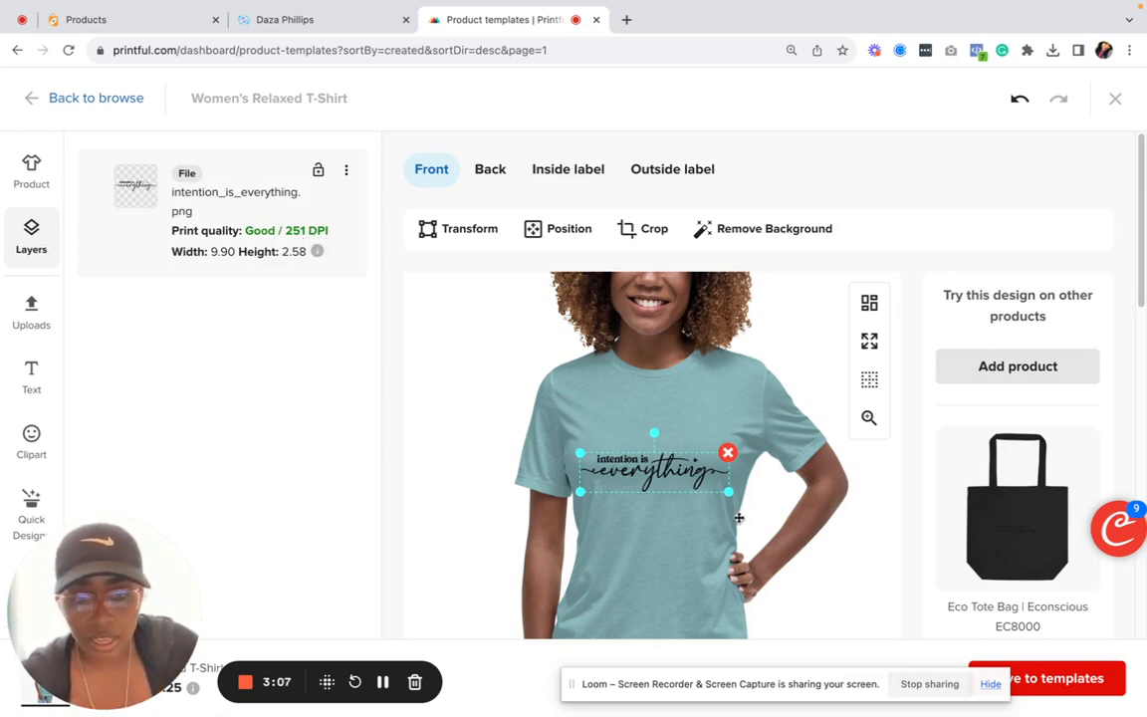
# Step: Enlarge the front design past the print area to about 20.54 wide and 5.35 high, leaving it uncropped
pyautogui.moveTo(728, 491); pyautogui.dragTo(808, 512)
pyautogui.click(643, 230)
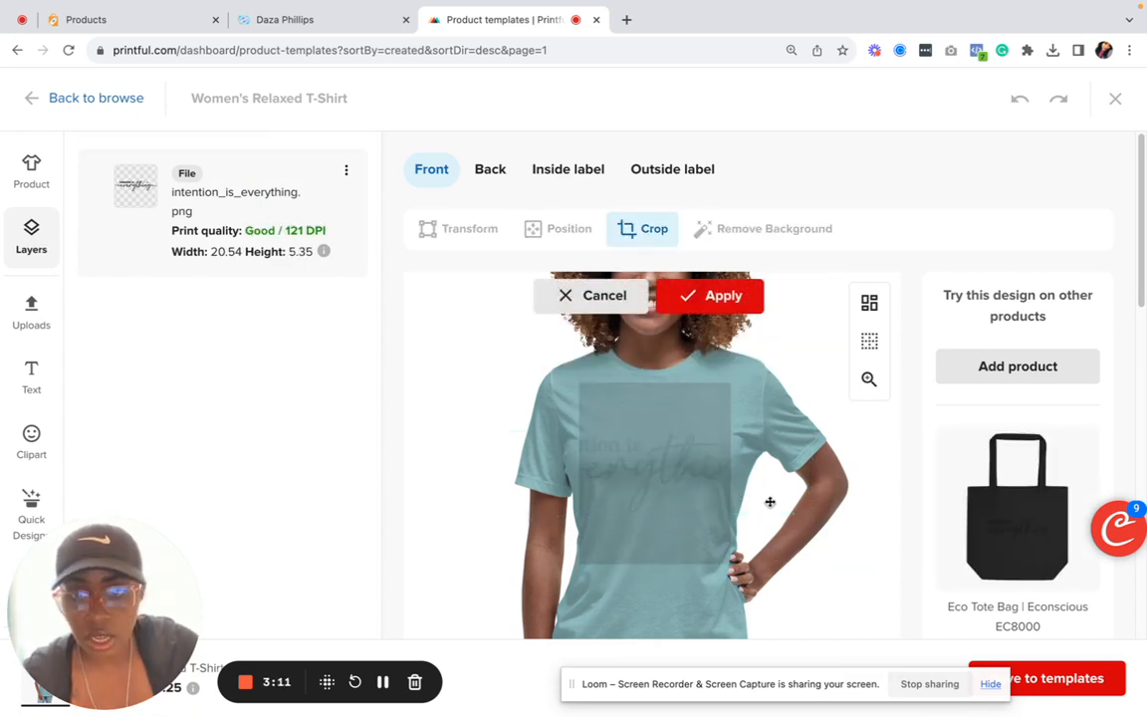
pyautogui.click(580, 302)
pyautogui.click(627, 435)
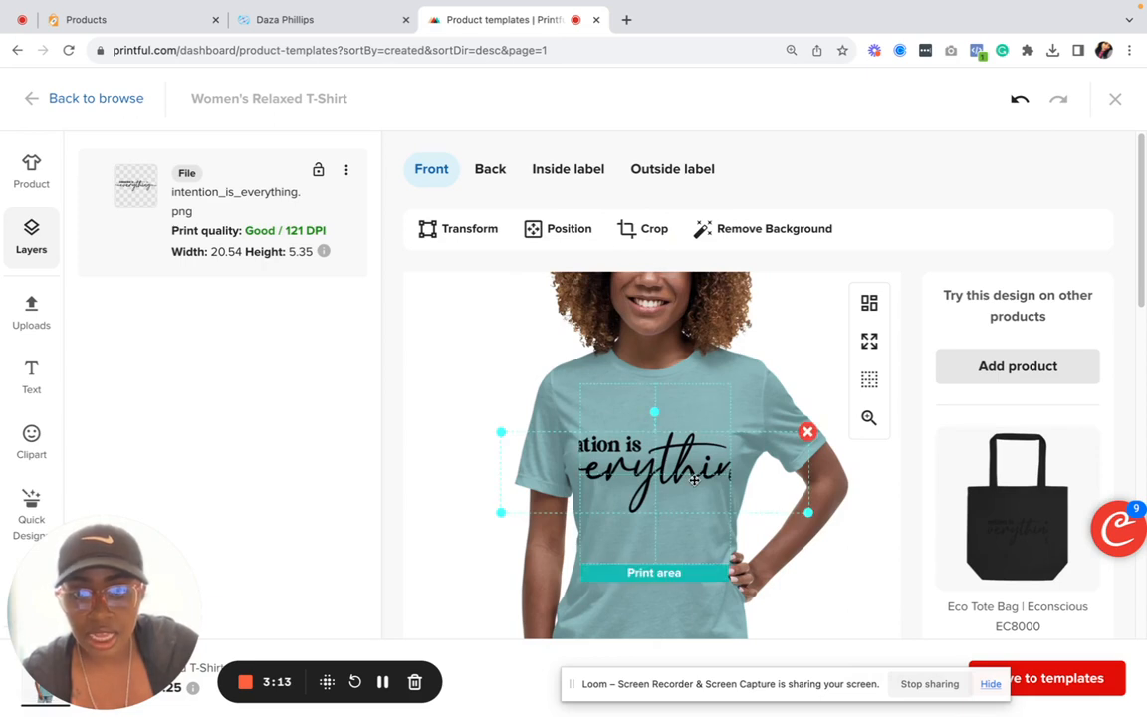
# Step: Shrink the front design to about 11.70 wide and 3.05 high, and preview it on the White T-shirt
pyautogui.moveTo(811, 515); pyautogui.dragTo(718, 452)
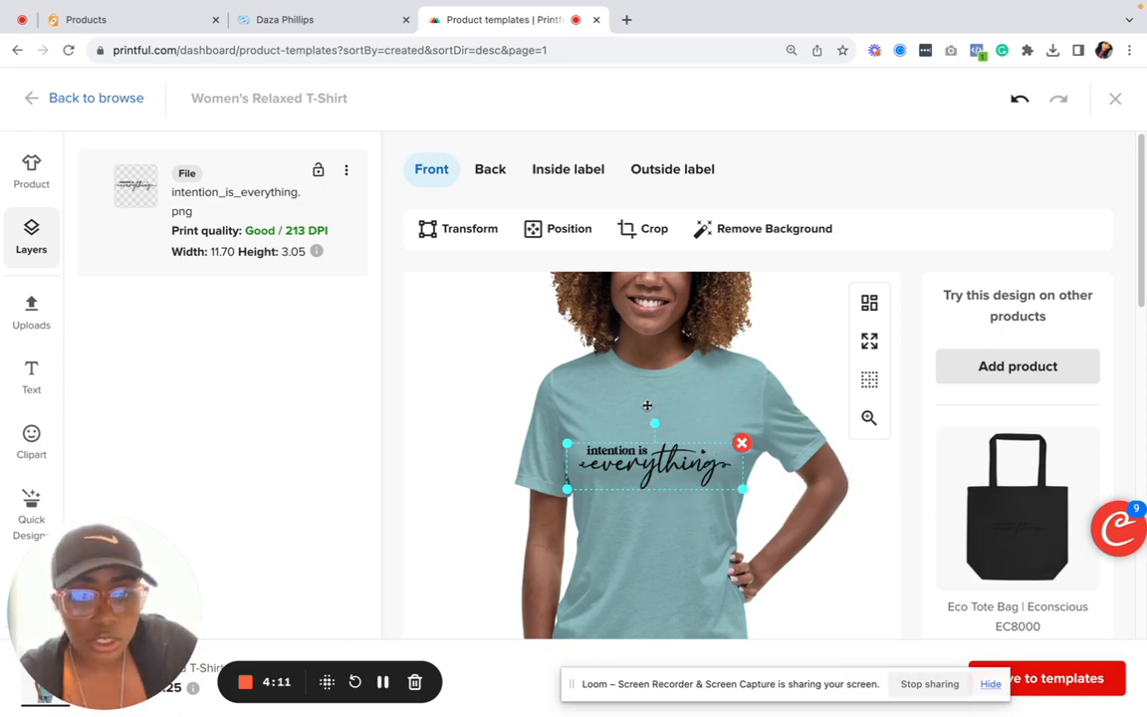
pyautogui.scroll(-1, 645, 398)
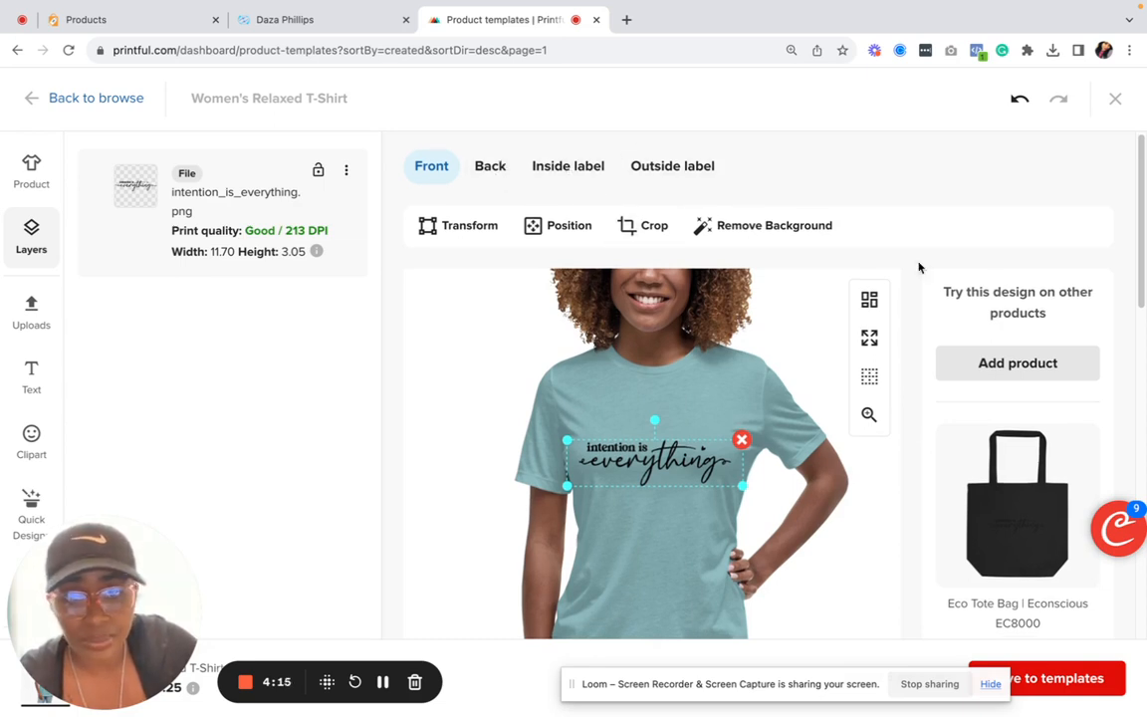
pyautogui.scroll(-3, 911, 329)
pyautogui.scroll(1, 896, 418)
pyautogui.scroll(-2, 880, 441)
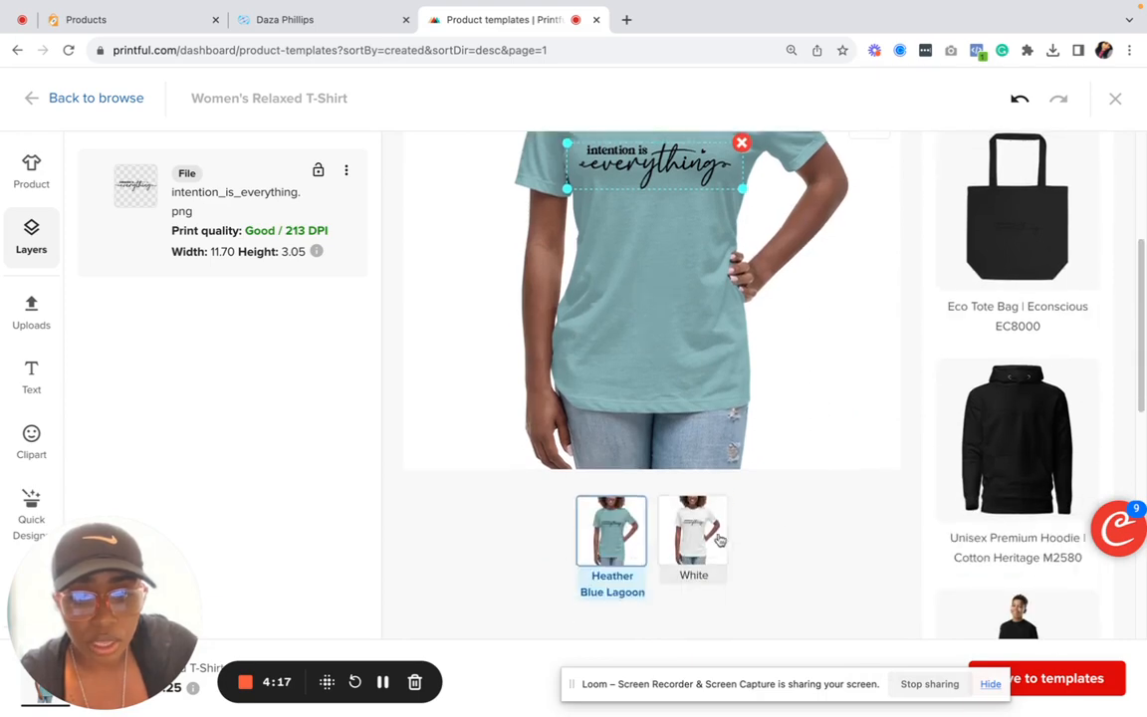
pyautogui.click(693, 530)
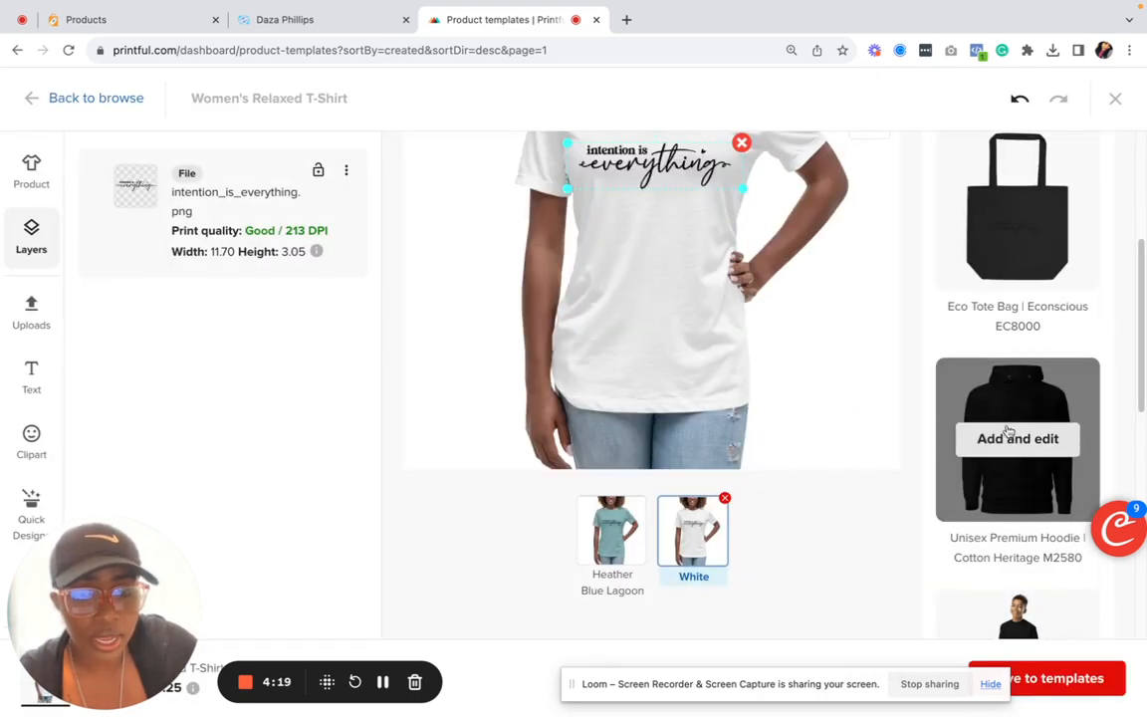
pyautogui.scroll(3, 1009, 435)
# Step: Save the design to templates and start adding the new Women's Relaxed T-Shirt template to the Ecwid store
pyautogui.click(1085, 681)
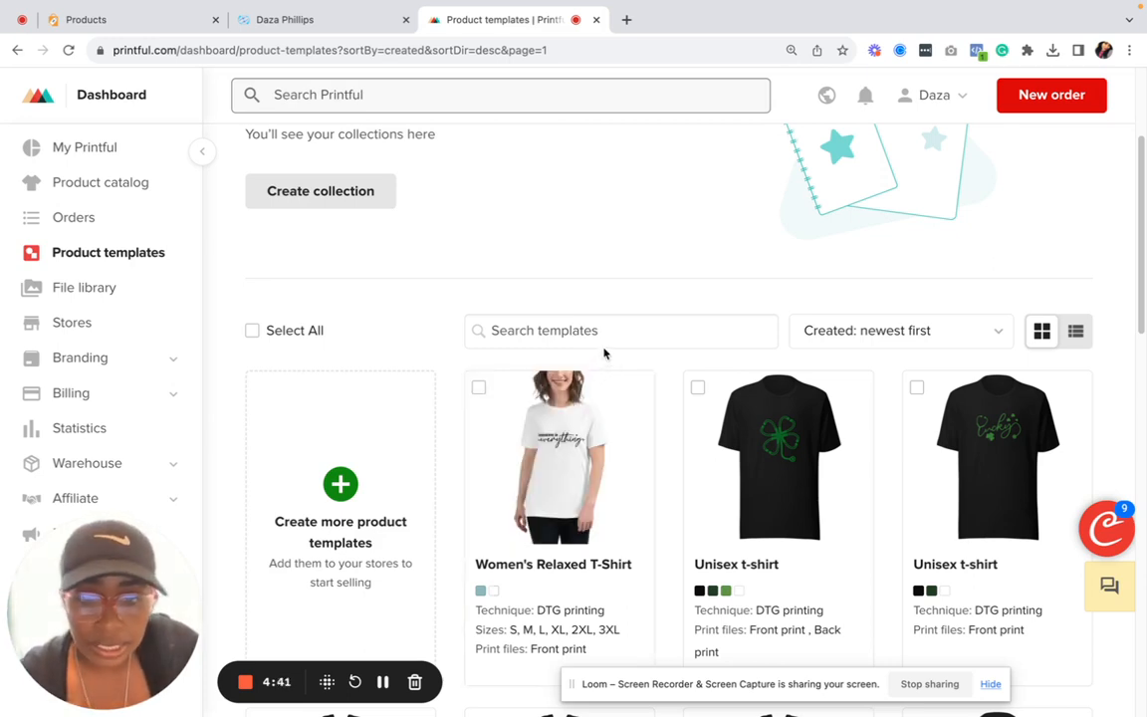
pyautogui.moveTo(616, 418)
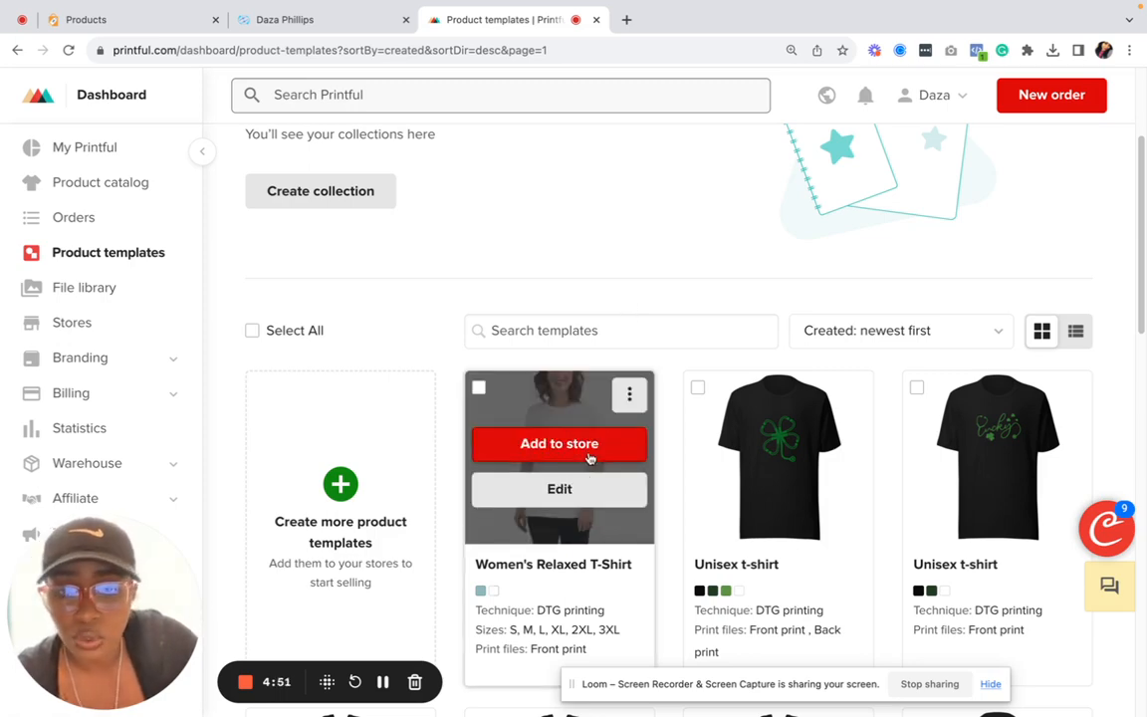
pyautogui.click(589, 453)
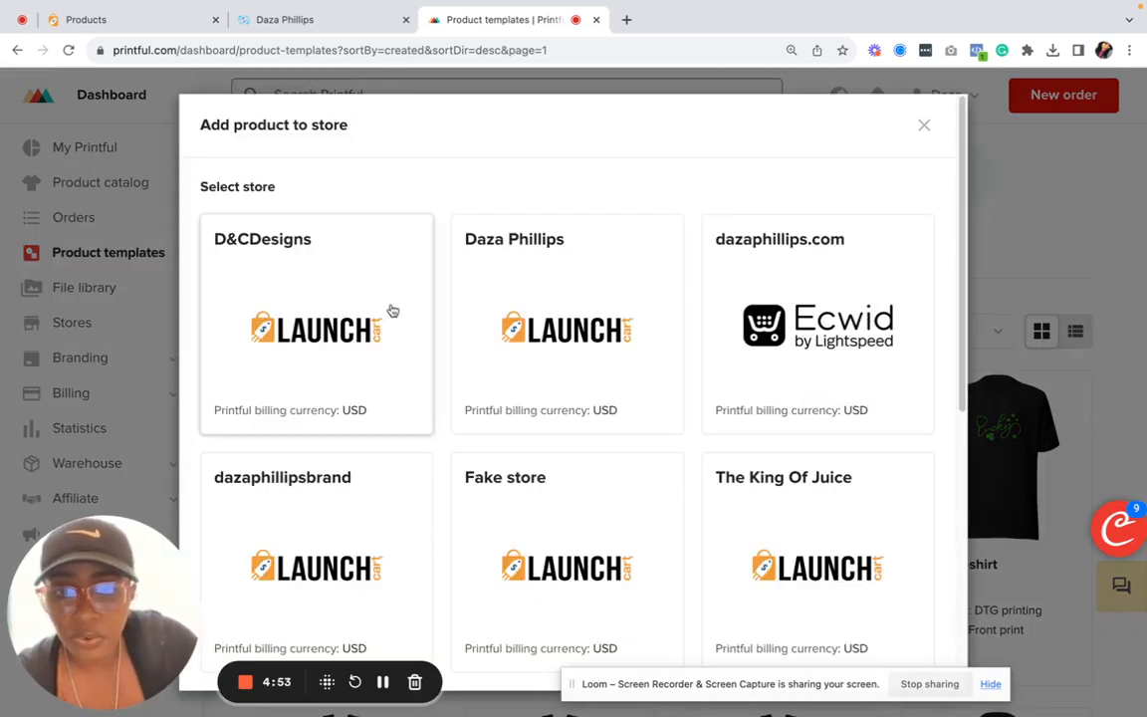
pyautogui.click(816, 253)
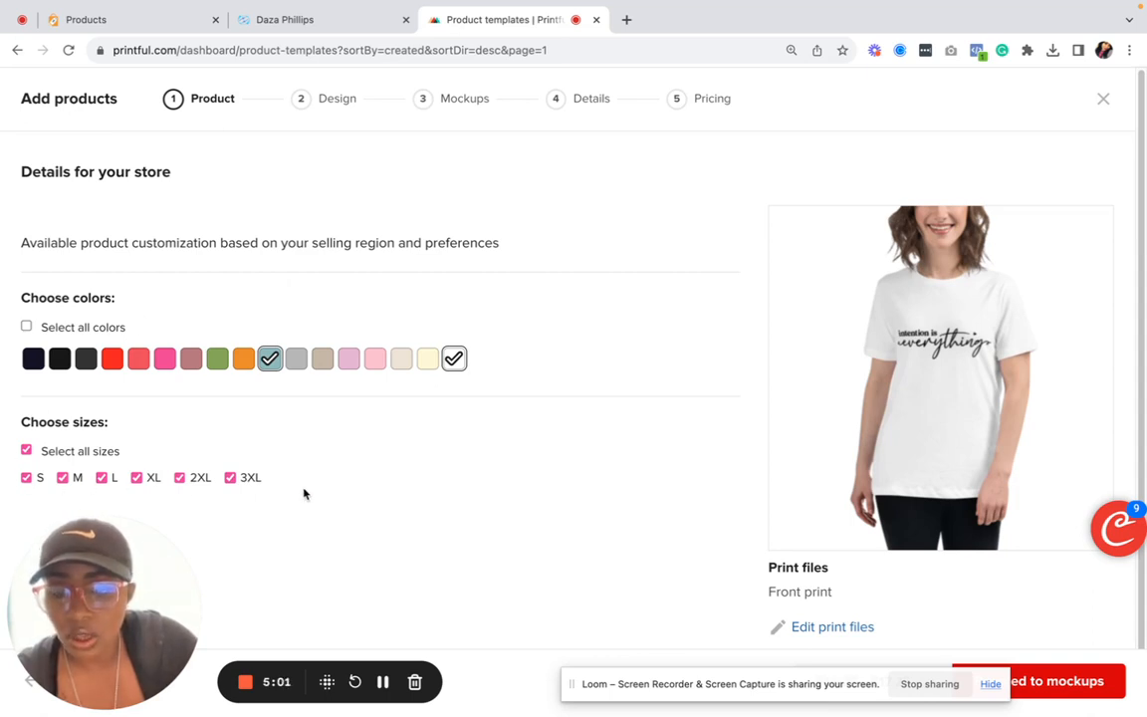
# Step: Review and keep the selected colors and all sizes from S to 3XL, and choose basic mockups for the product
pyautogui.scroll(-1, 639, 466)
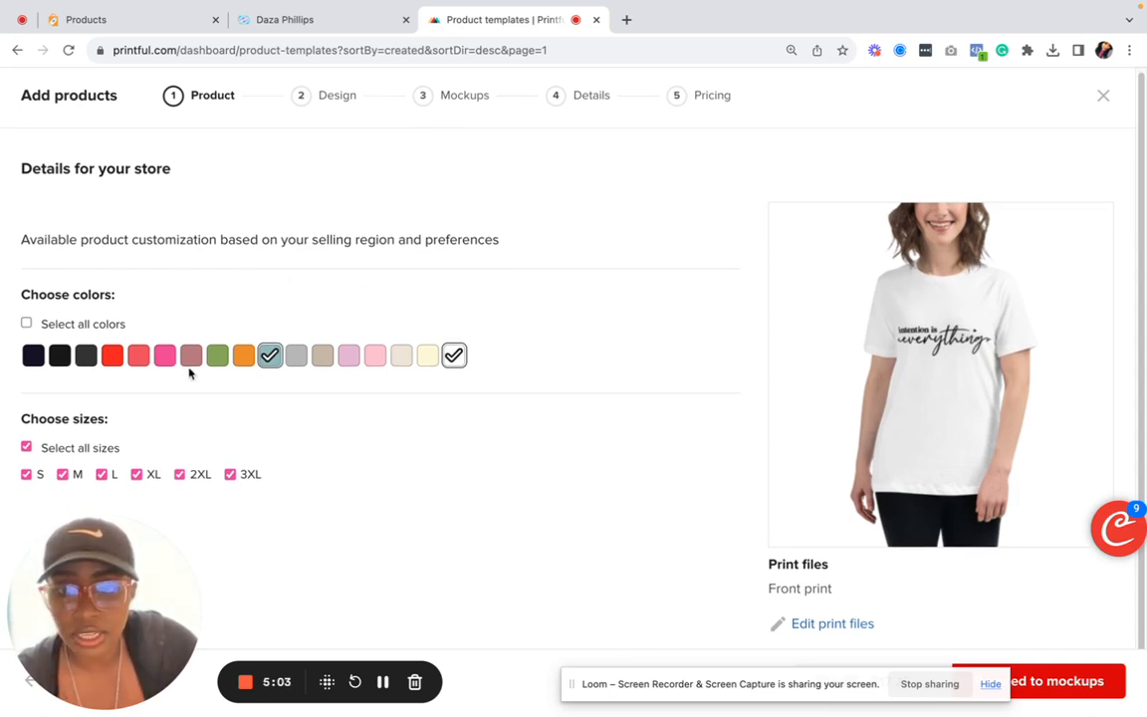
pyautogui.scroll(-1, 615, 434)
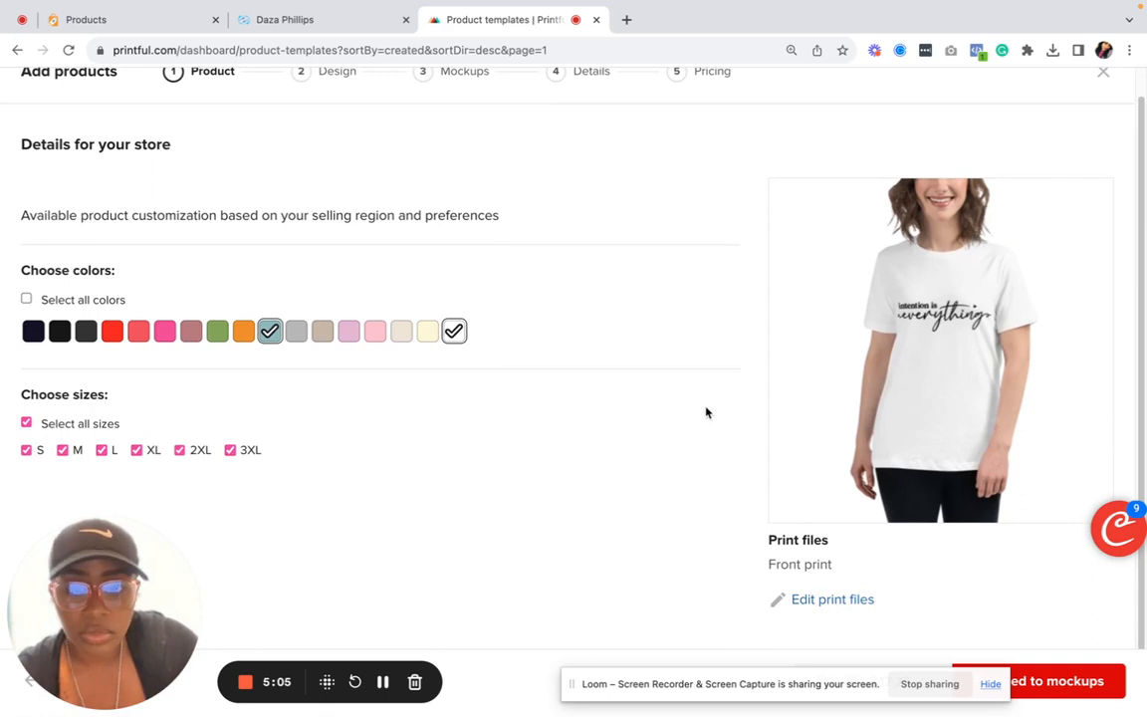
pyautogui.scroll(1, 719, 304)
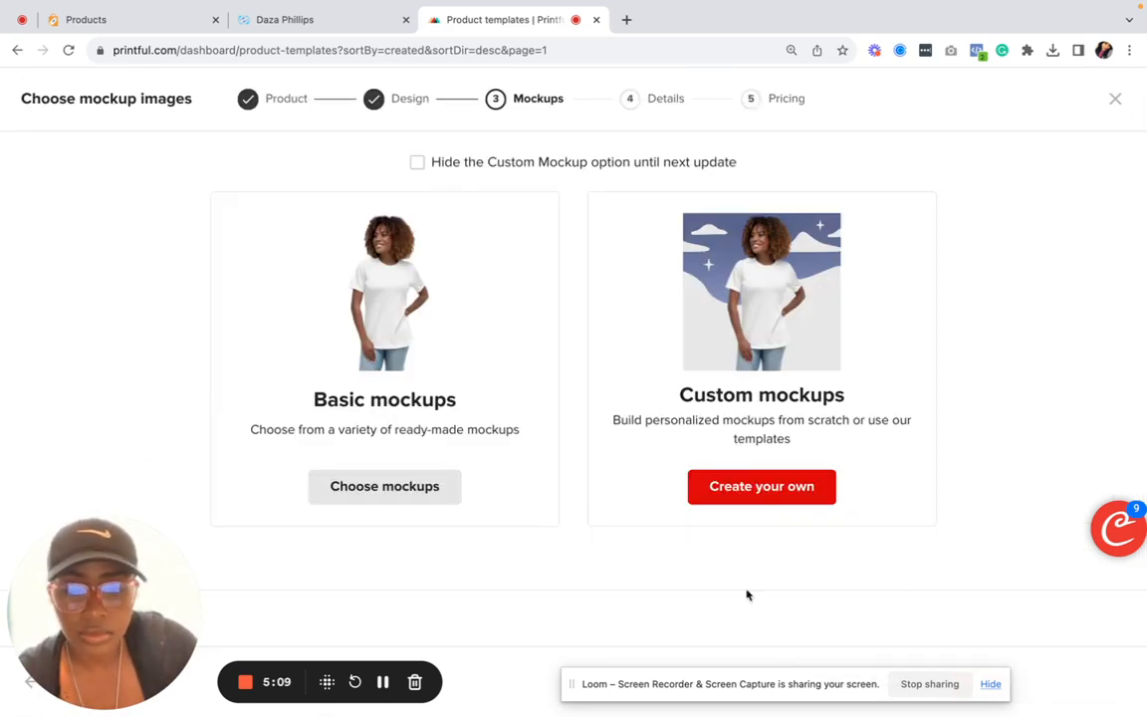
pyautogui.click(430, 487)
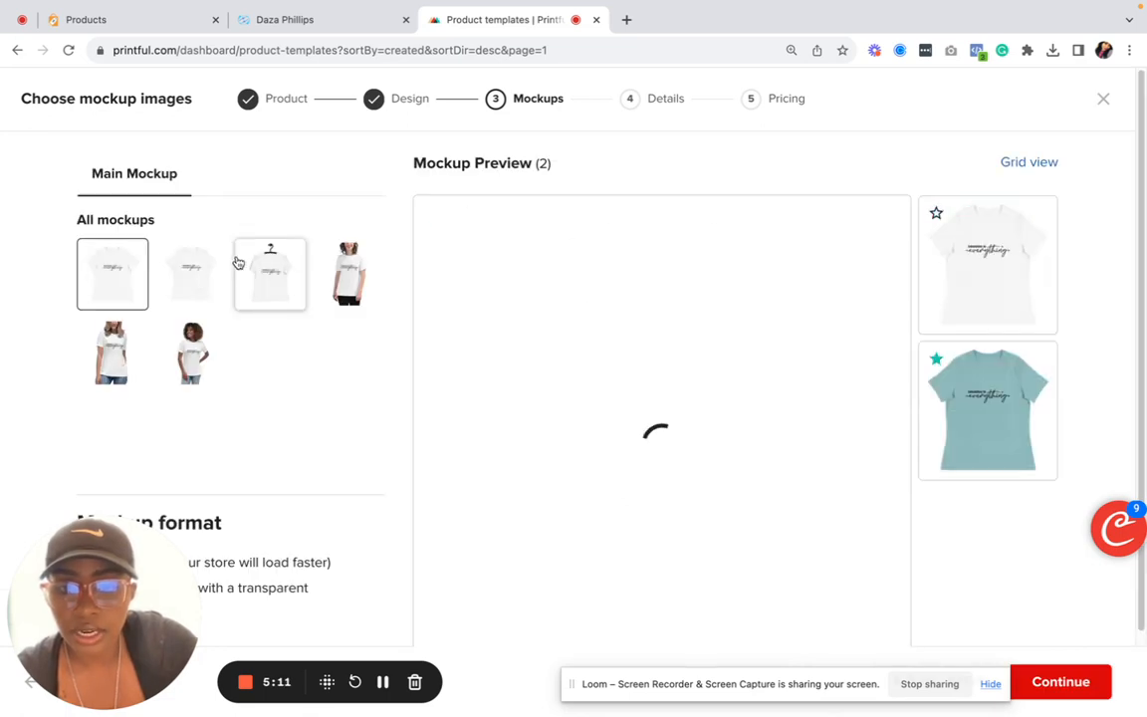
# Step: Compare the flat, hanger and model mockups, choose the second flat T-shirt mockup, and continue to the product details
pyautogui.click(195, 278)
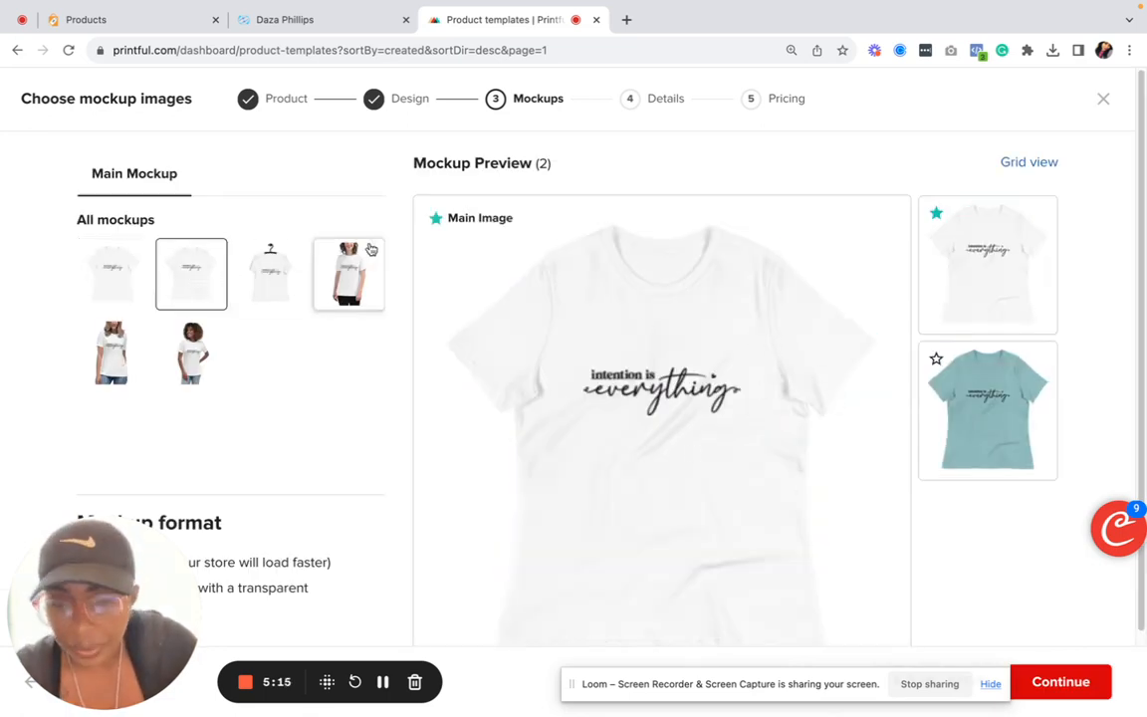
pyautogui.click(248, 257)
pyautogui.click(345, 288)
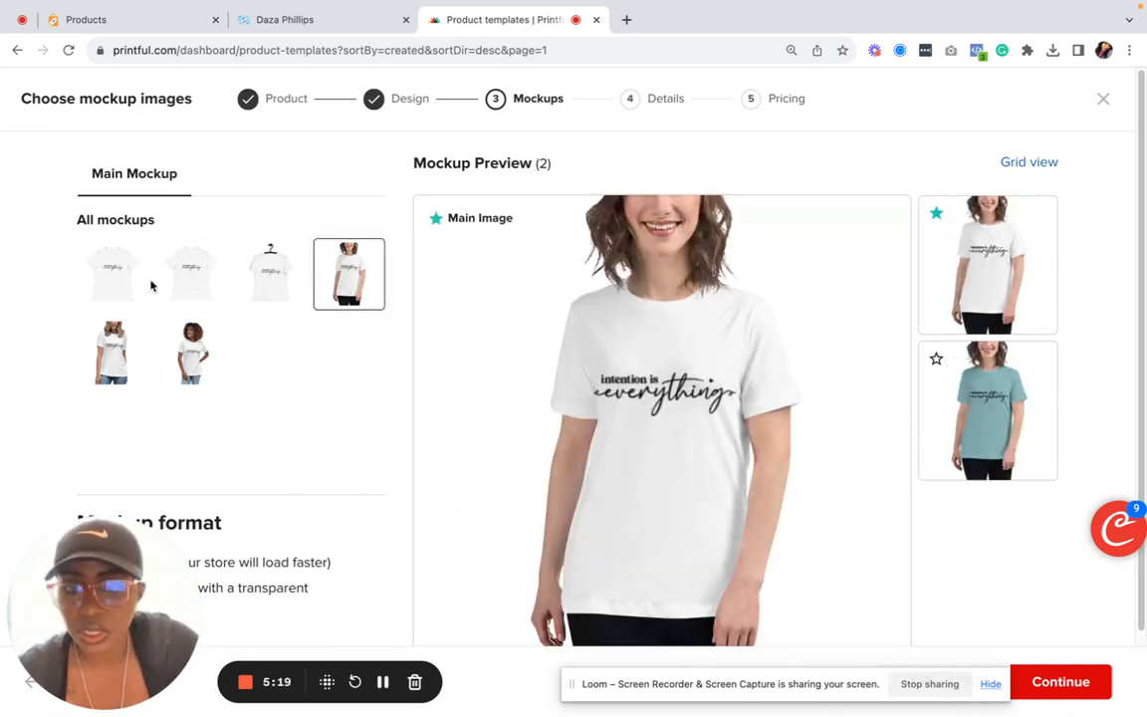
pyautogui.click(88, 258)
pyautogui.click(131, 377)
pyautogui.click(192, 354)
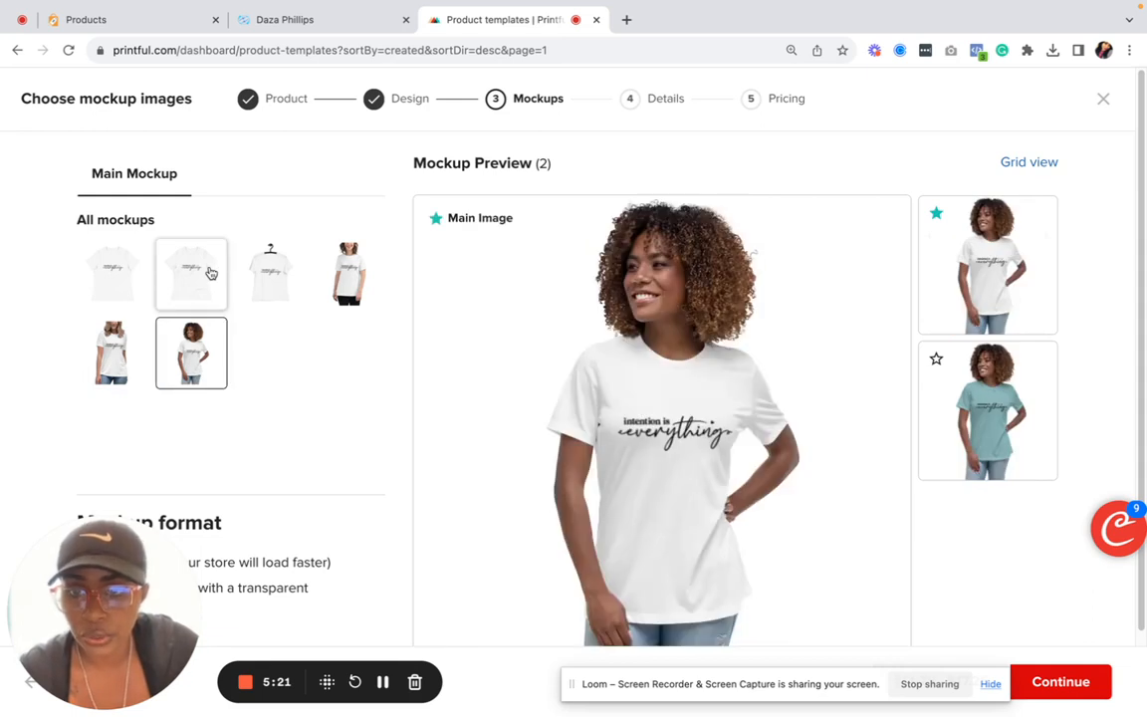
pyautogui.click(190, 261)
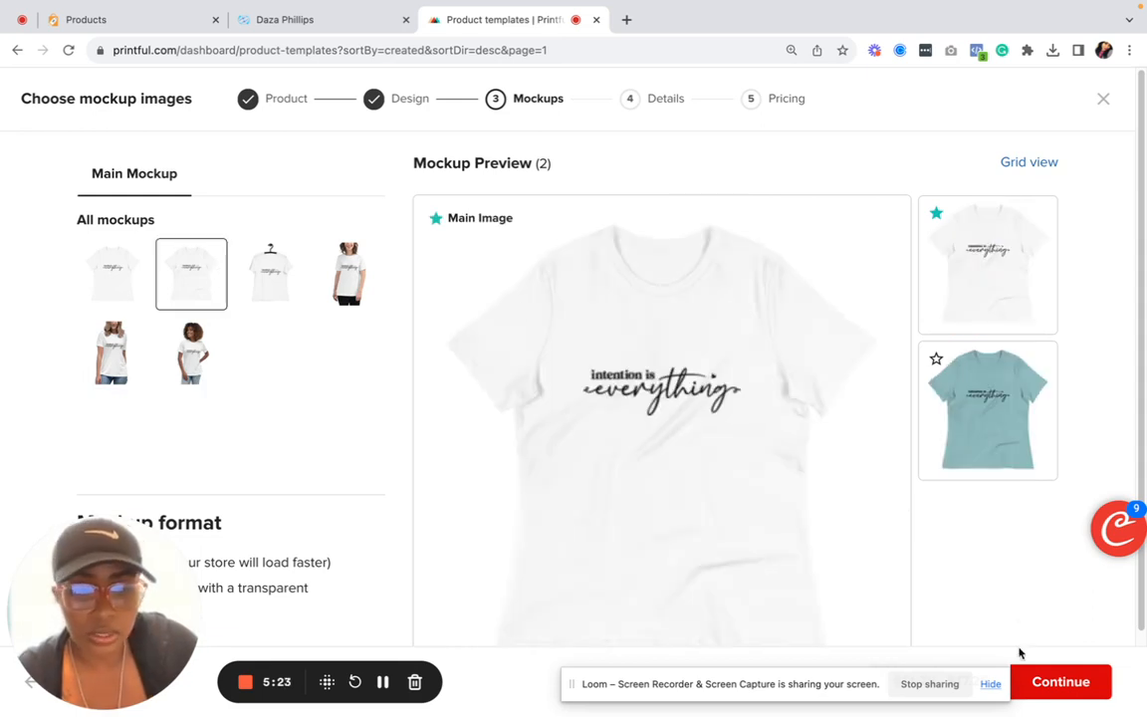
pyautogui.click(1055, 681)
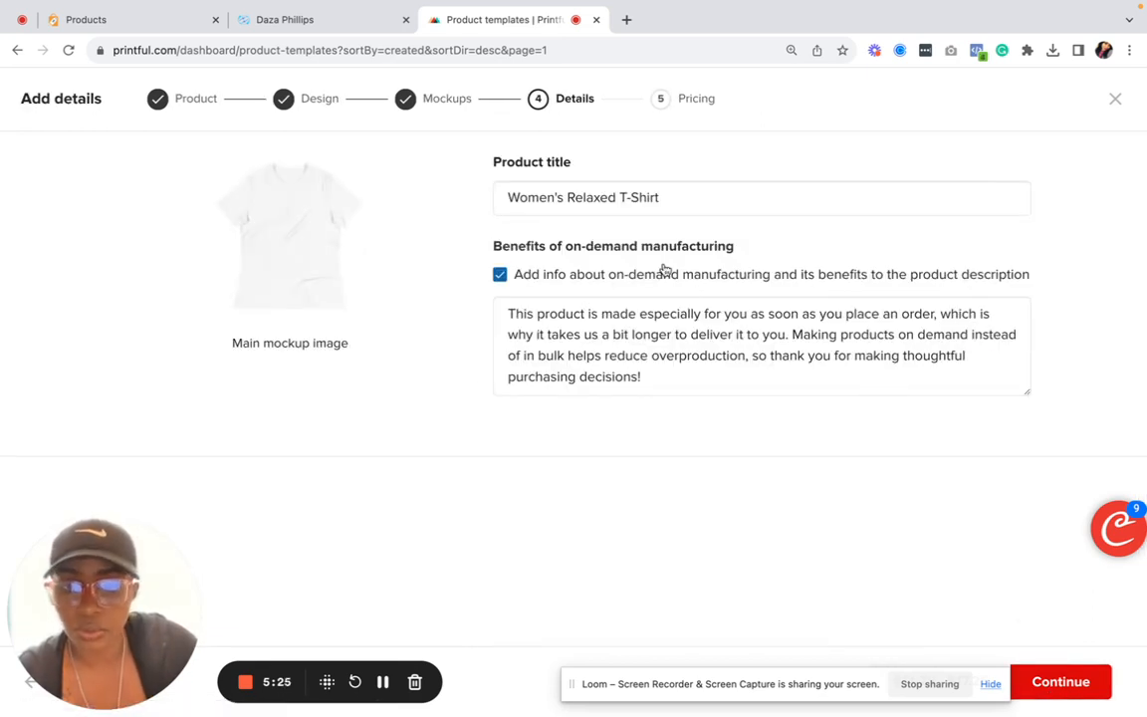
# Step: Replace the product title with "BE INTENTIONAL TSHIRT (S-3XL)" and continue to pricing
pyautogui.click(697, 198)
pyautogui.moveTo(696, 198); pyautogui.dragTo(454, 192)
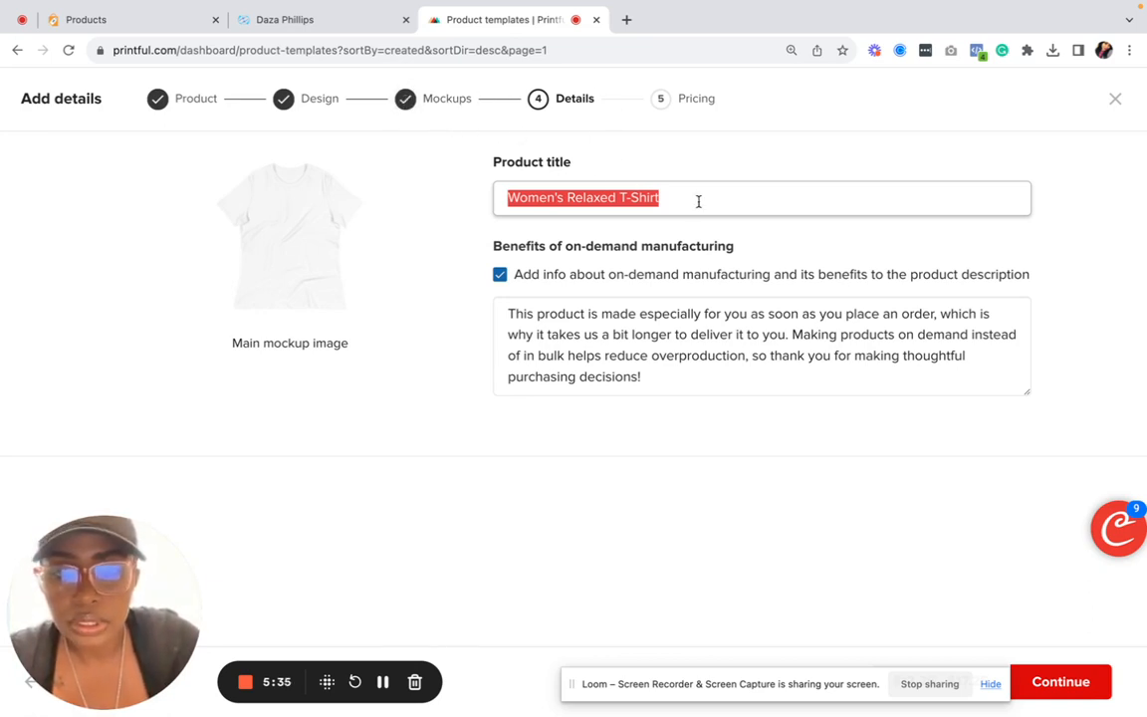
pyautogui.press('BackSpace')
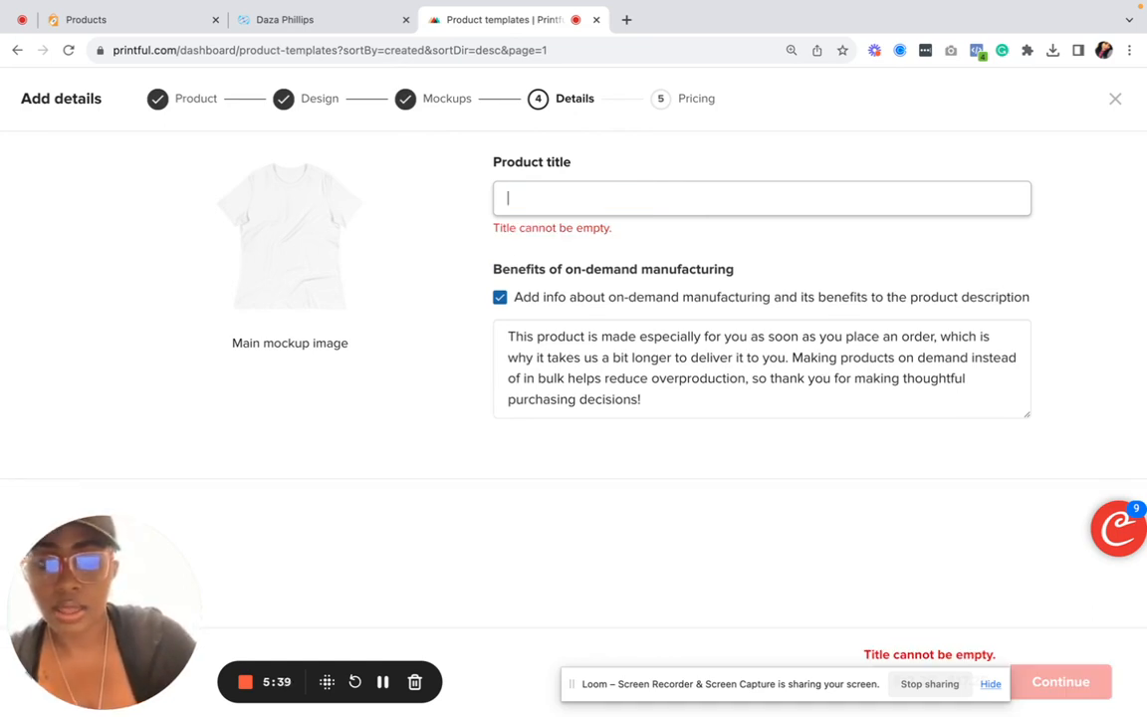
pyautogui.write('BE INTE')
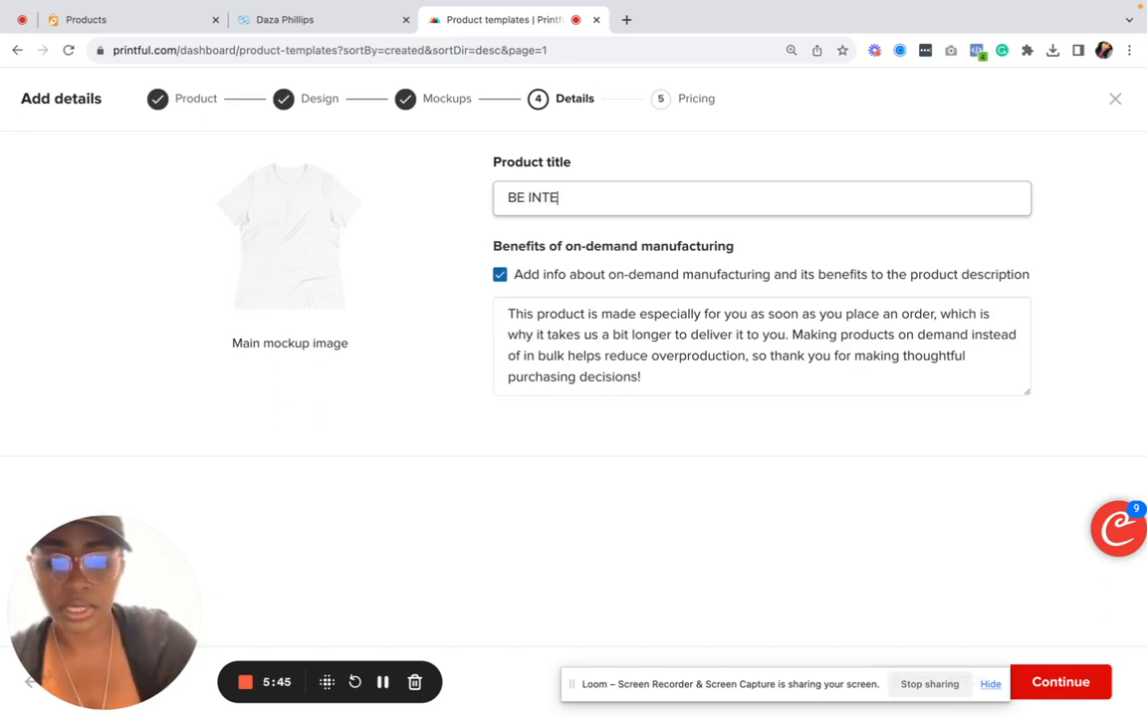
pyautogui.write('NTION')
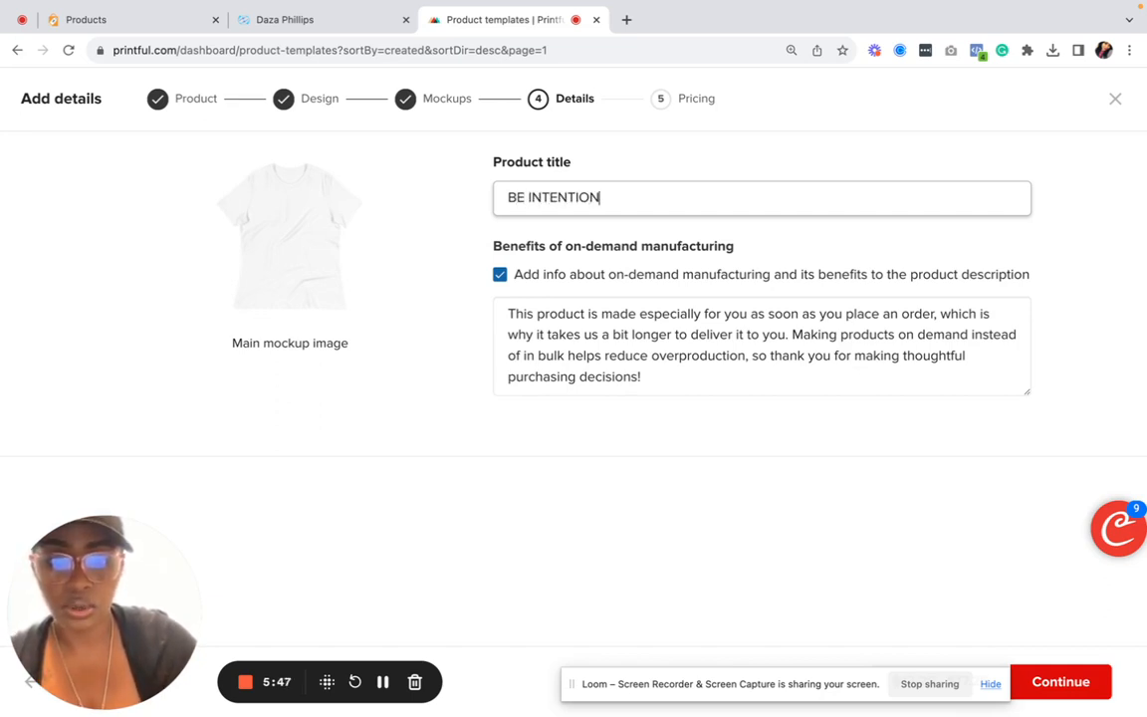
pyautogui.write('AL')
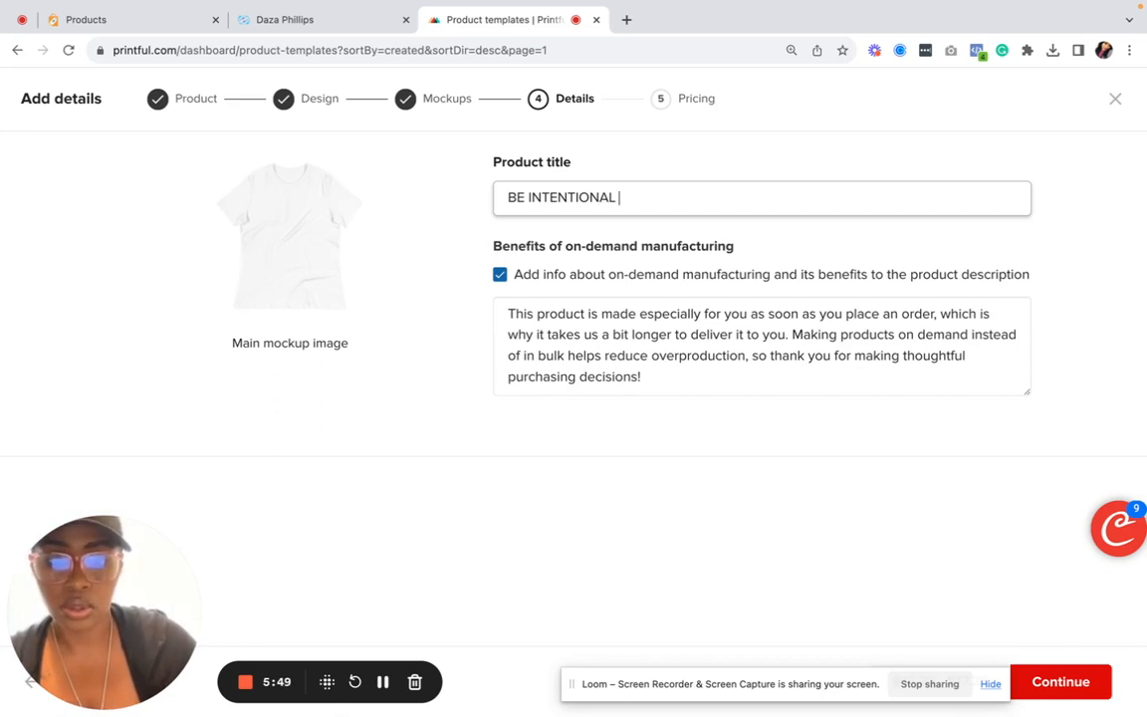
pyautogui.write(' T')
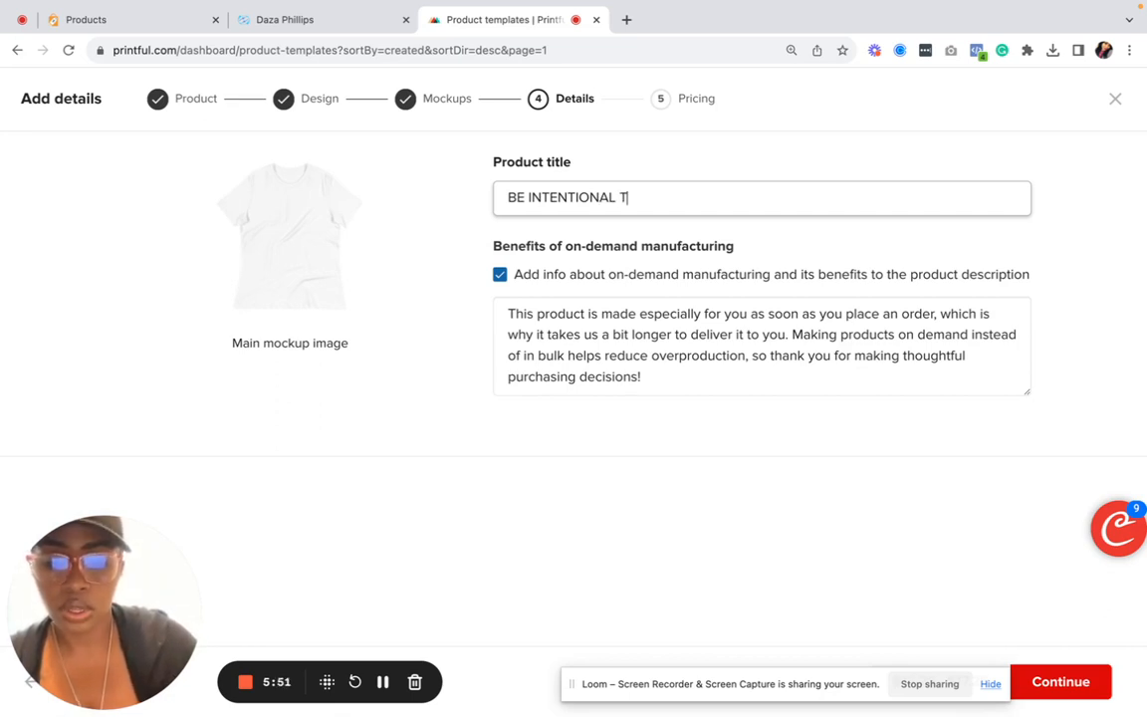
pyautogui.write('SHIRT')
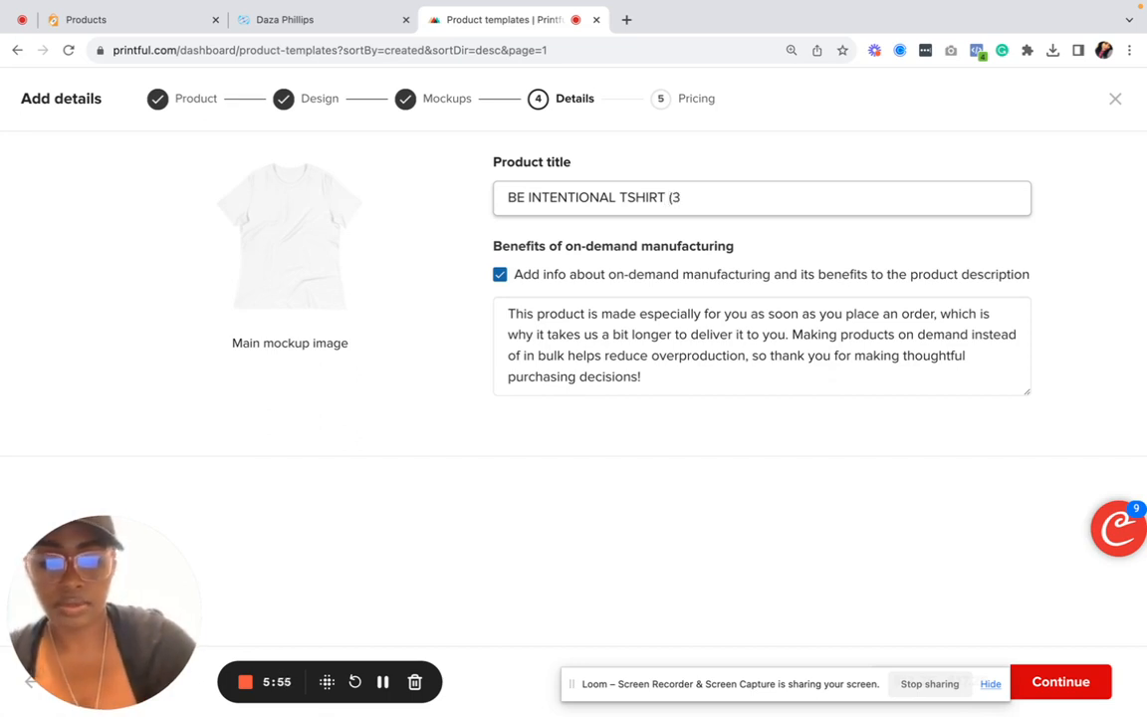
pyautogui.write(' (')
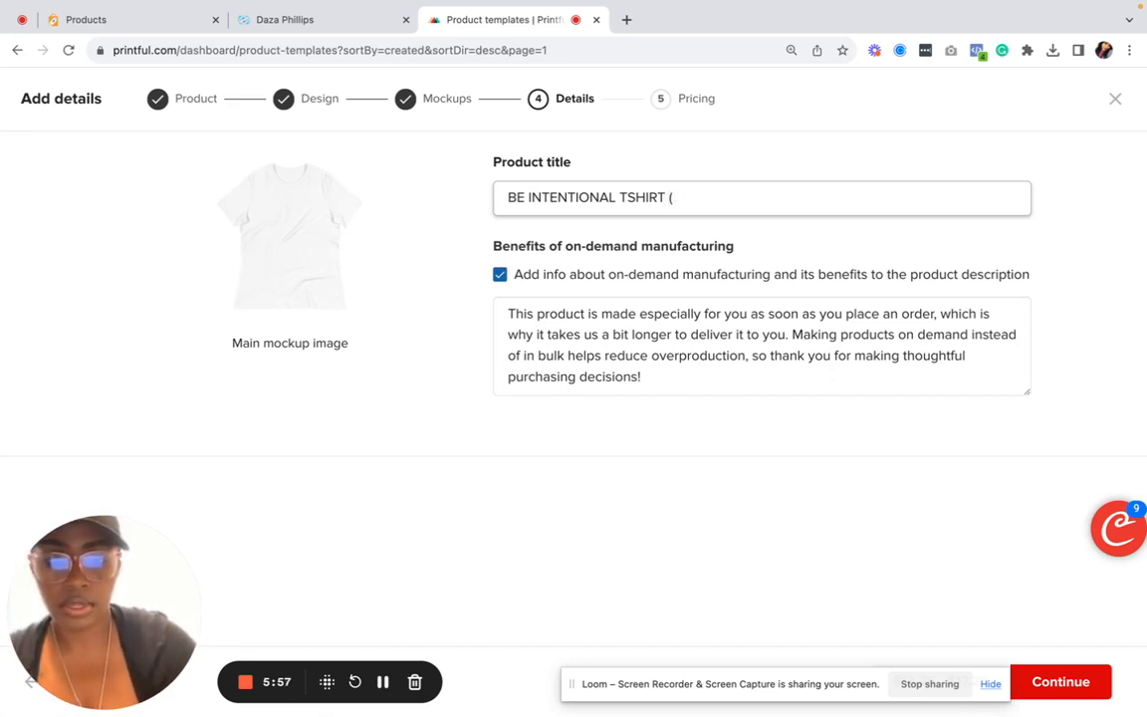
pyautogui.write('S')
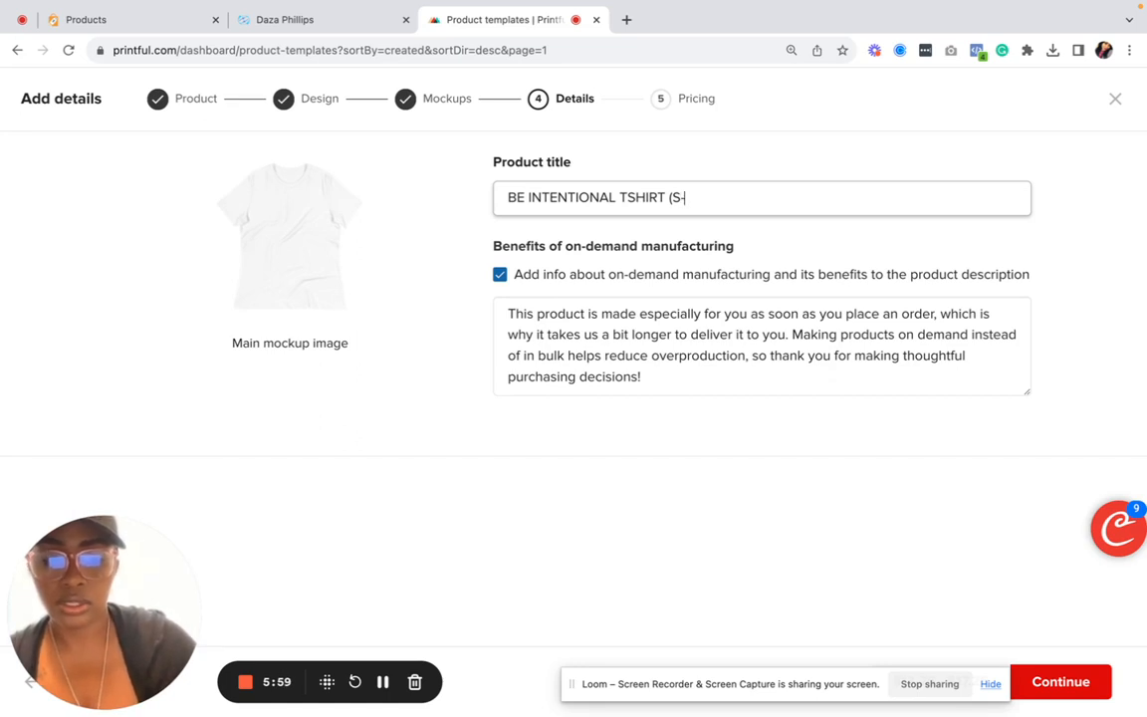
pyautogui.write('-3XL')
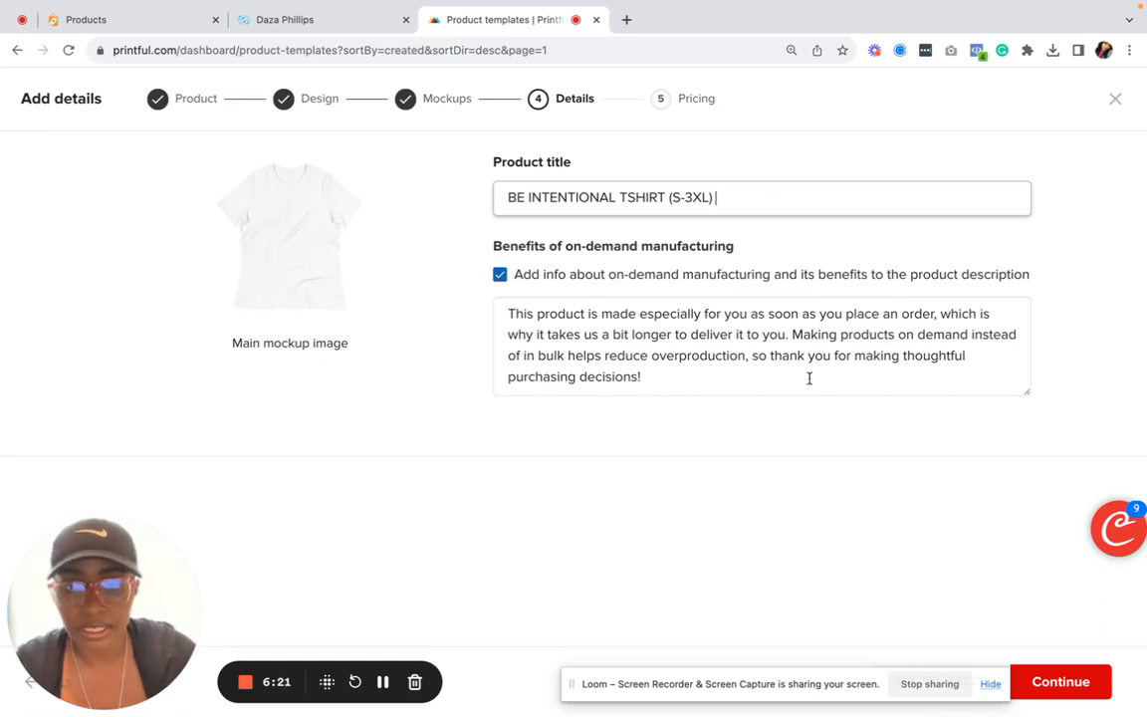
pyautogui.click(1072, 685)
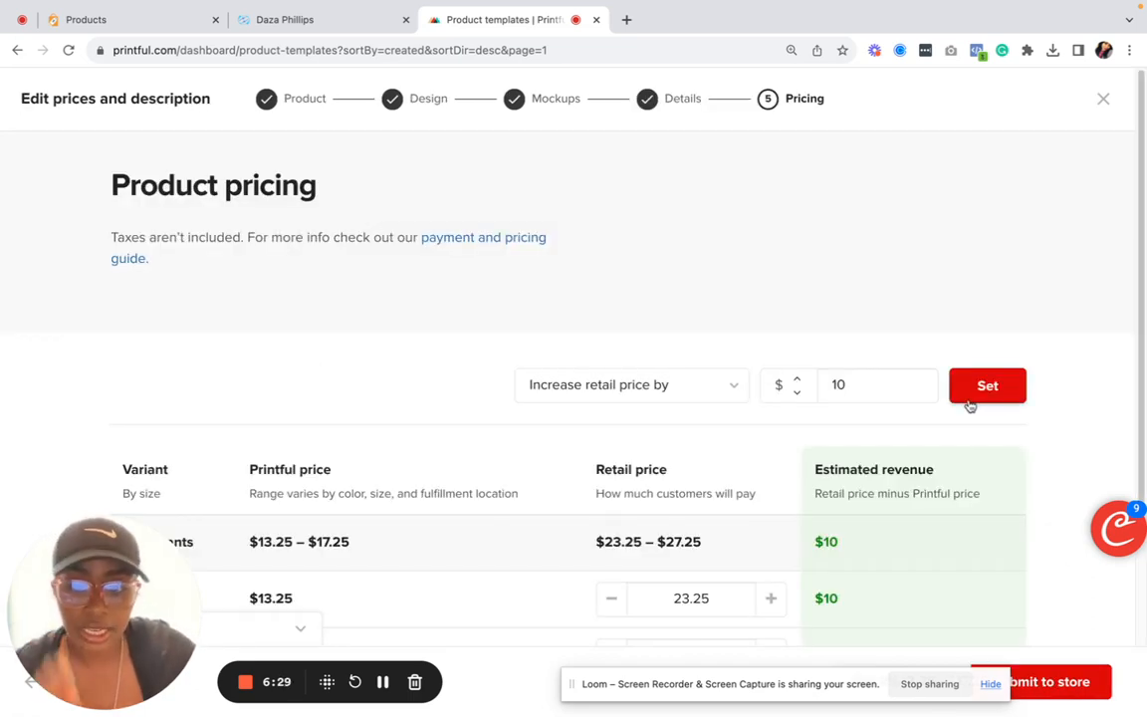
# Step: Set the retail price of all T-shirt variants to $39.99
pyautogui.scroll(-1, 696, 358)
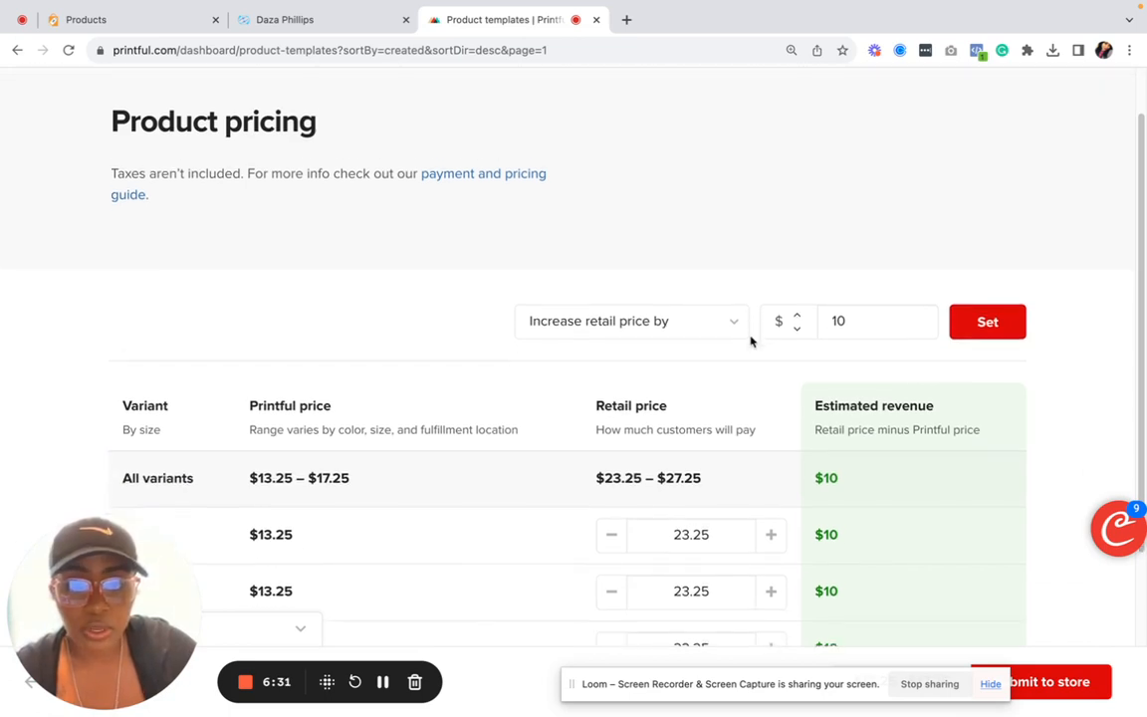
pyautogui.scroll(-1, 751, 341)
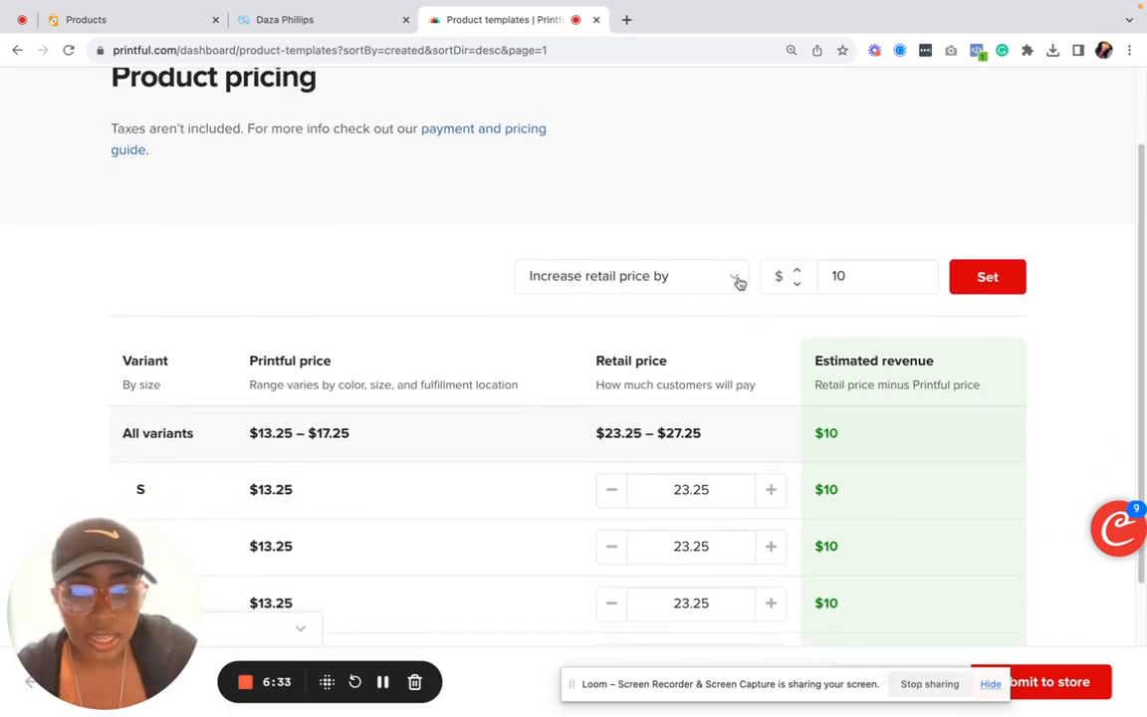
pyautogui.click(739, 284)
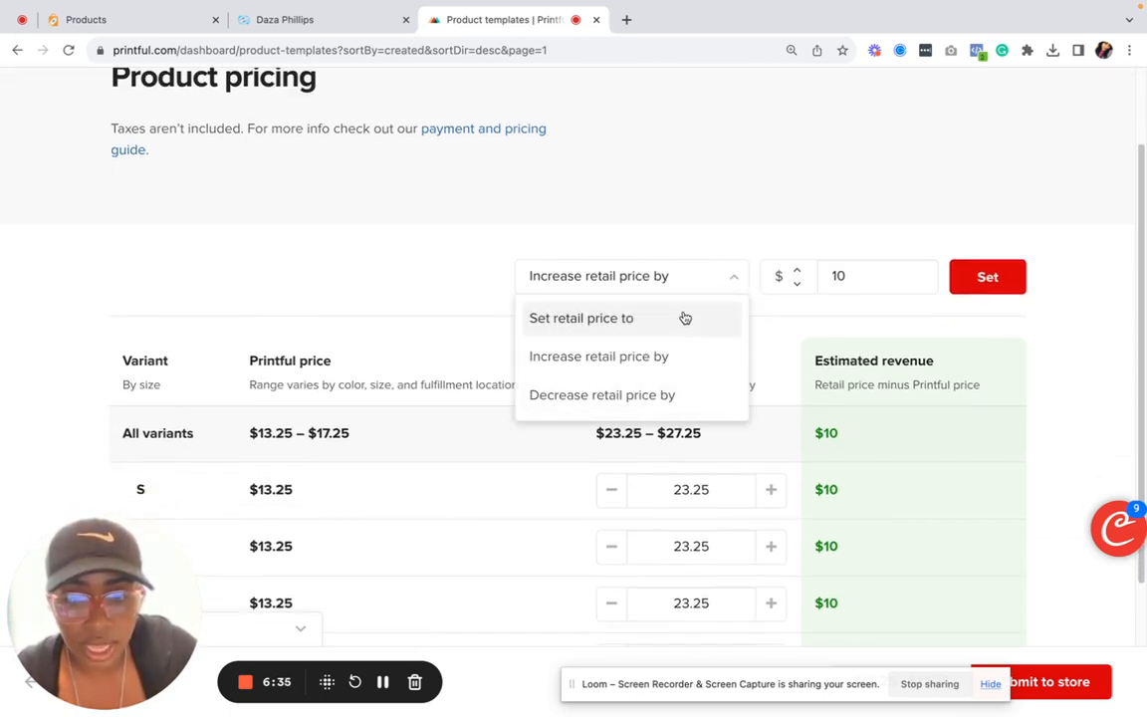
pyautogui.click(684, 318)
pyautogui.click(872, 270)
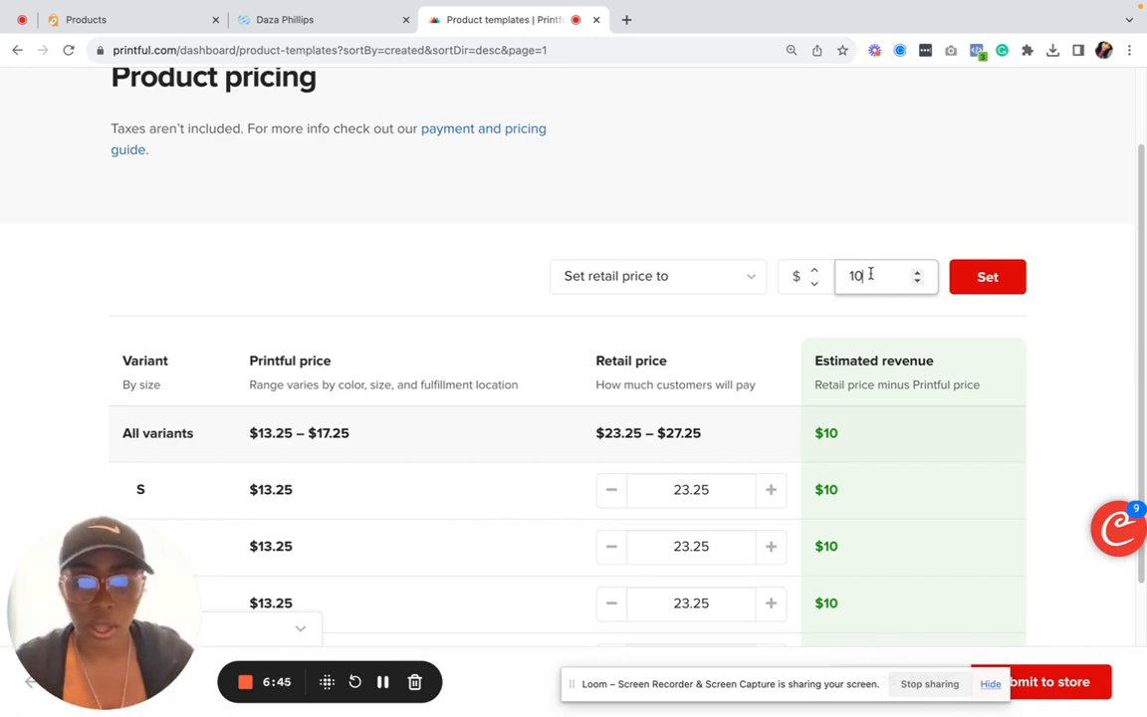
pyautogui.press('BackSpace')
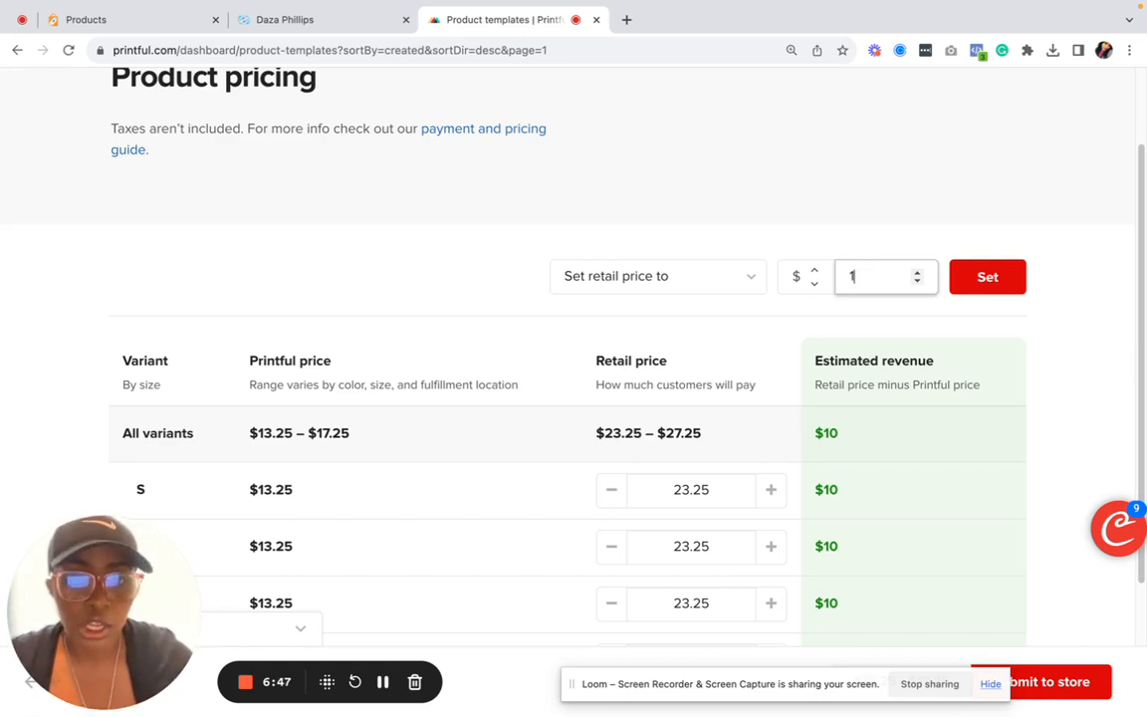
pyautogui.press('BackSpace')
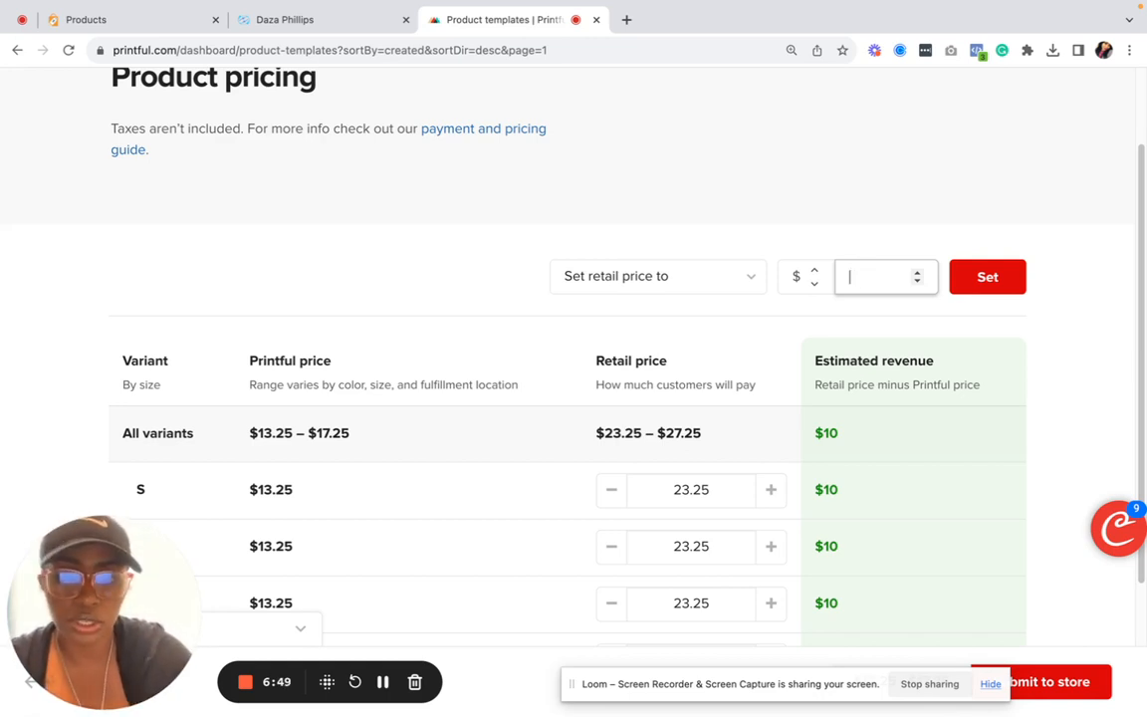
pyautogui.write('39')
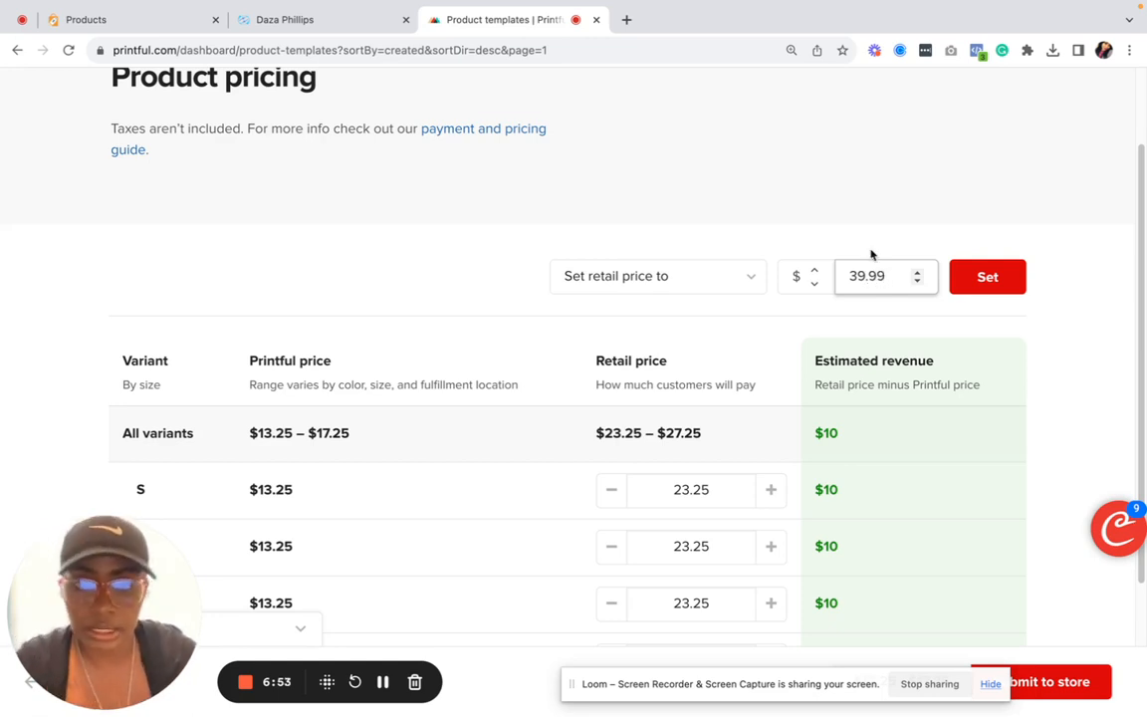
pyautogui.write('.99')
pyautogui.click(985, 283)
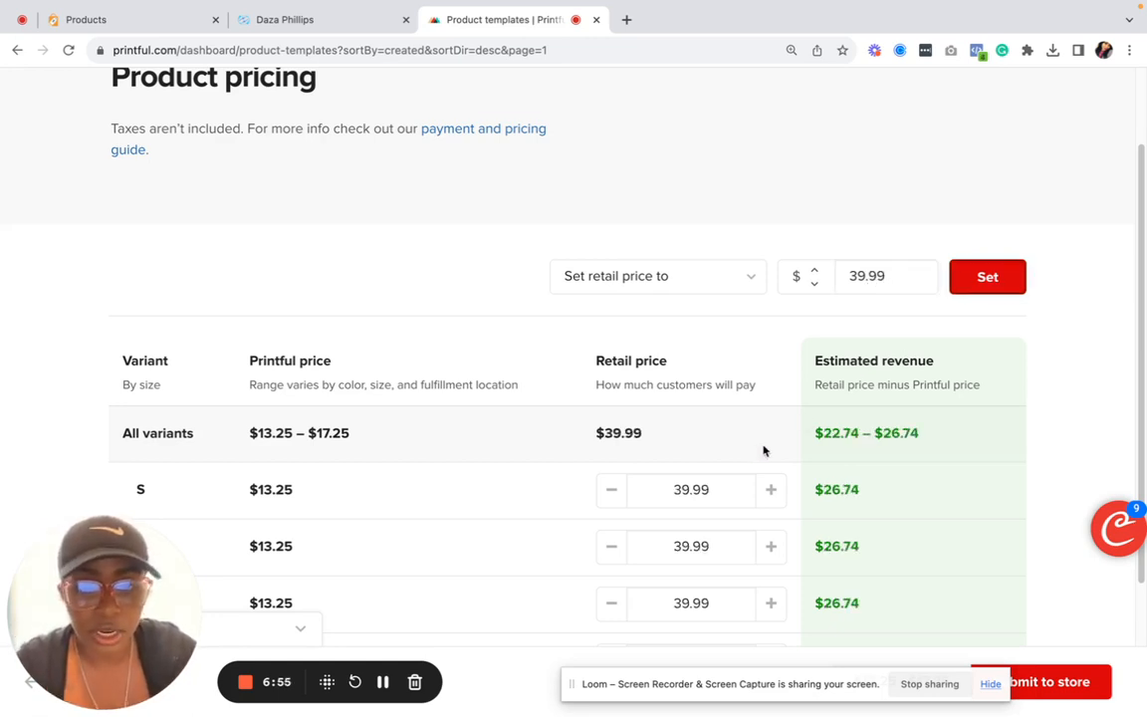
# Step: Review the retail price and estimated revenue for each size, and submit the product to the store
pyautogui.scroll(-2, 767, 448)
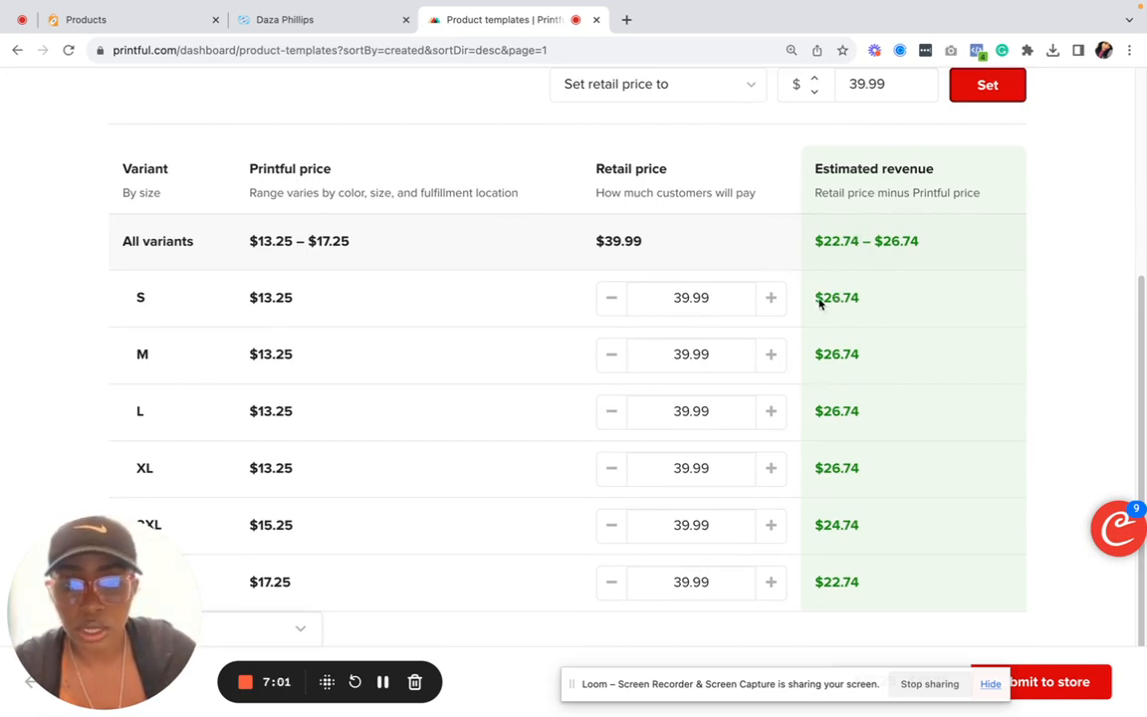
pyautogui.scroll(1, 551, 327)
pyautogui.scroll(-1, 273, 224)
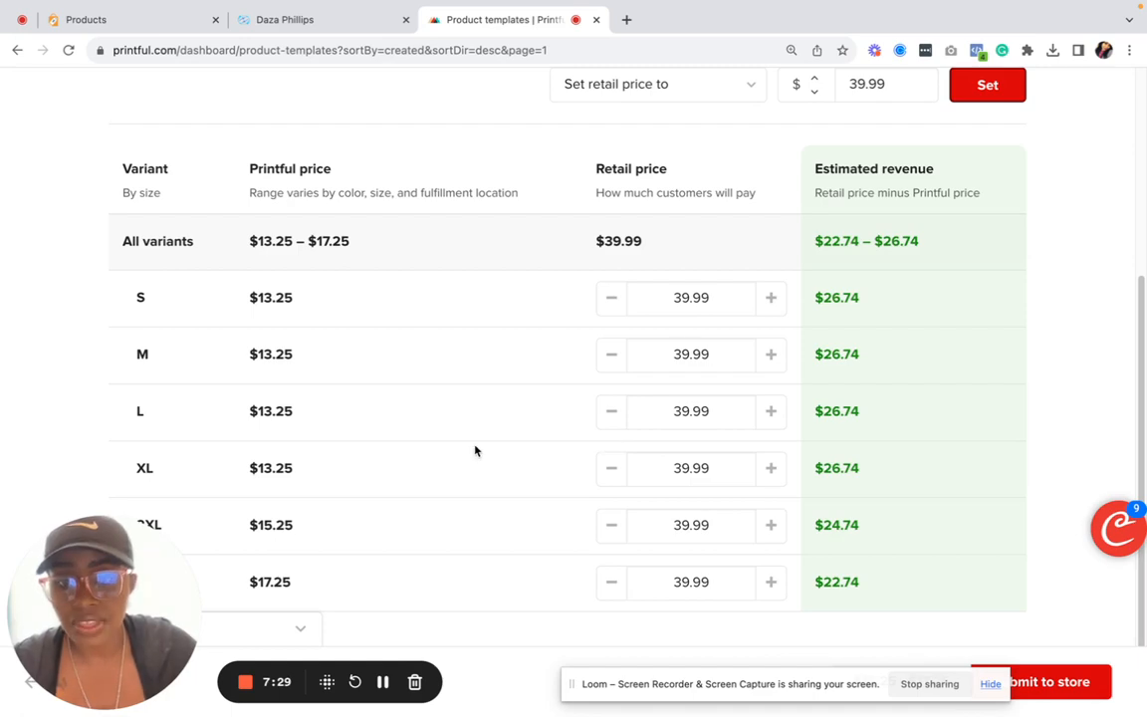
pyautogui.click(1053, 682)
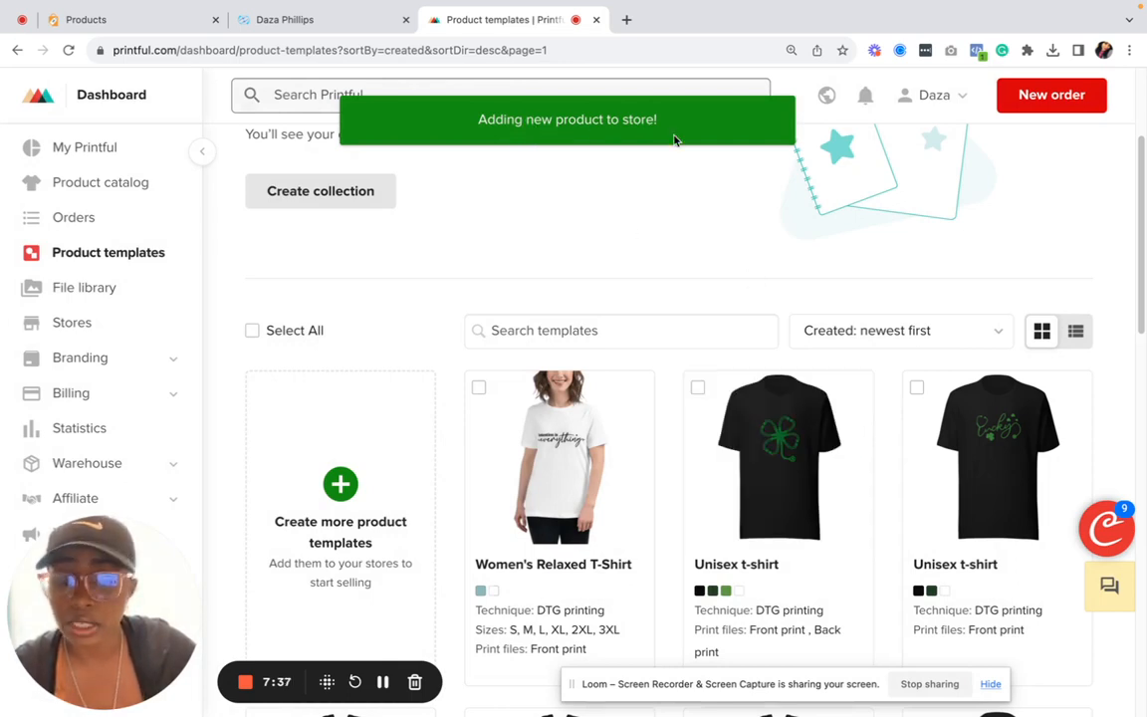
# Step: Open the connected Launch Cart store's product list and check the sync status of the BE INTENTIONAL TSHIRT (S-3XL)
pyautogui.click(91, 320)
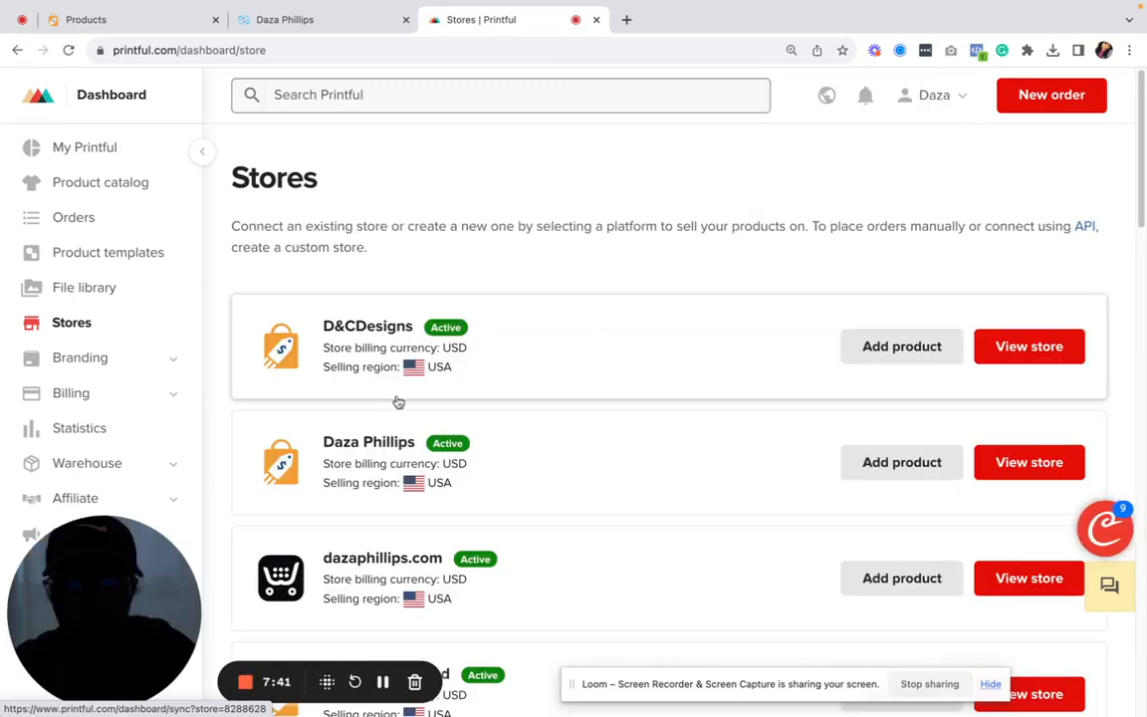
pyautogui.scroll(-1, 506, 468)
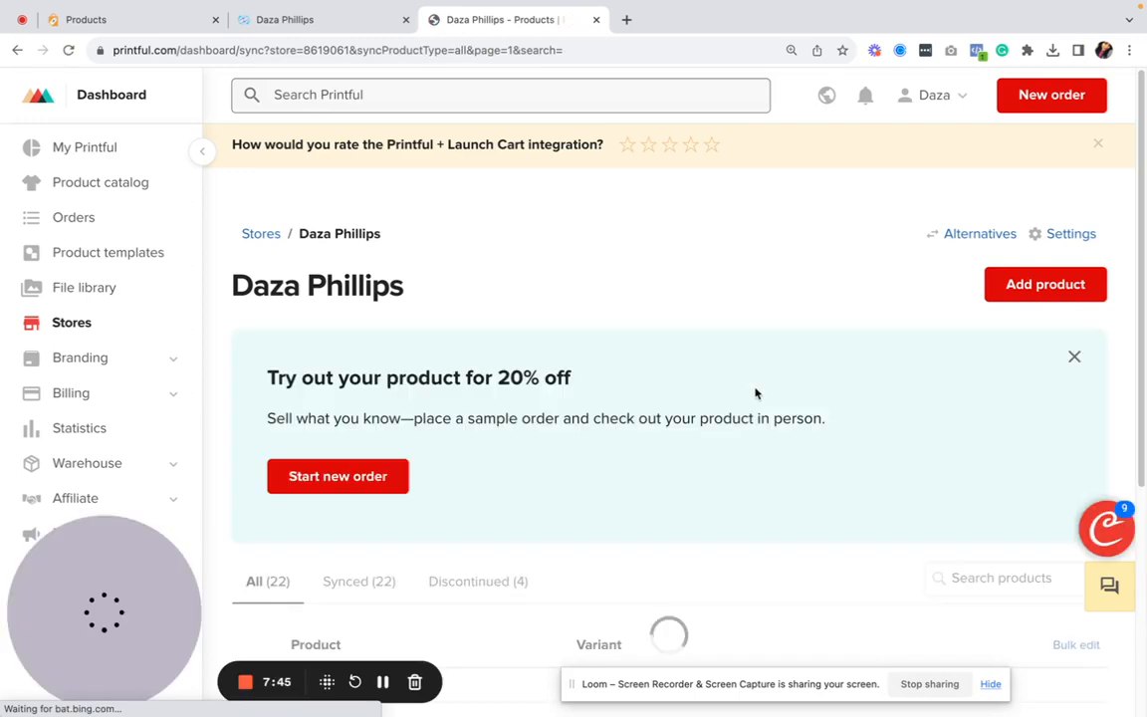
pyautogui.scroll(-5, 755, 394)
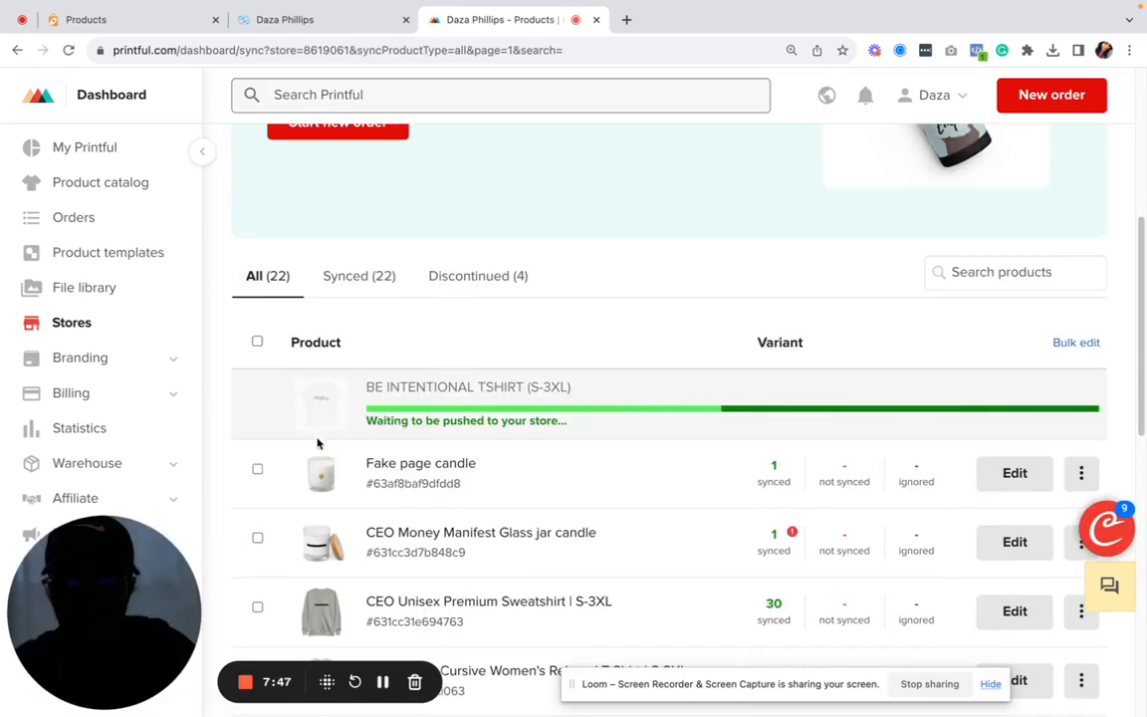
pyautogui.scroll(1, 367, 402)
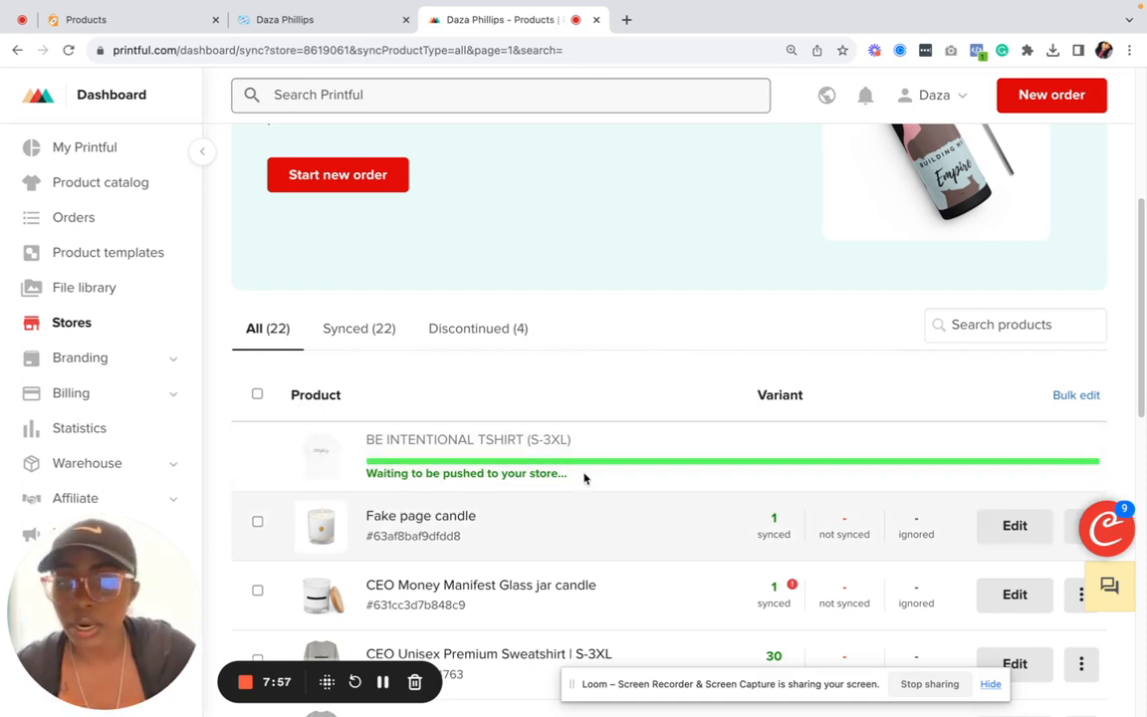
# Step: Switch to Launch Cart, reload the product list, and open BE INTENTIONAL TSHIRT (S-3XL) for editing
pyautogui.click(145, 20)
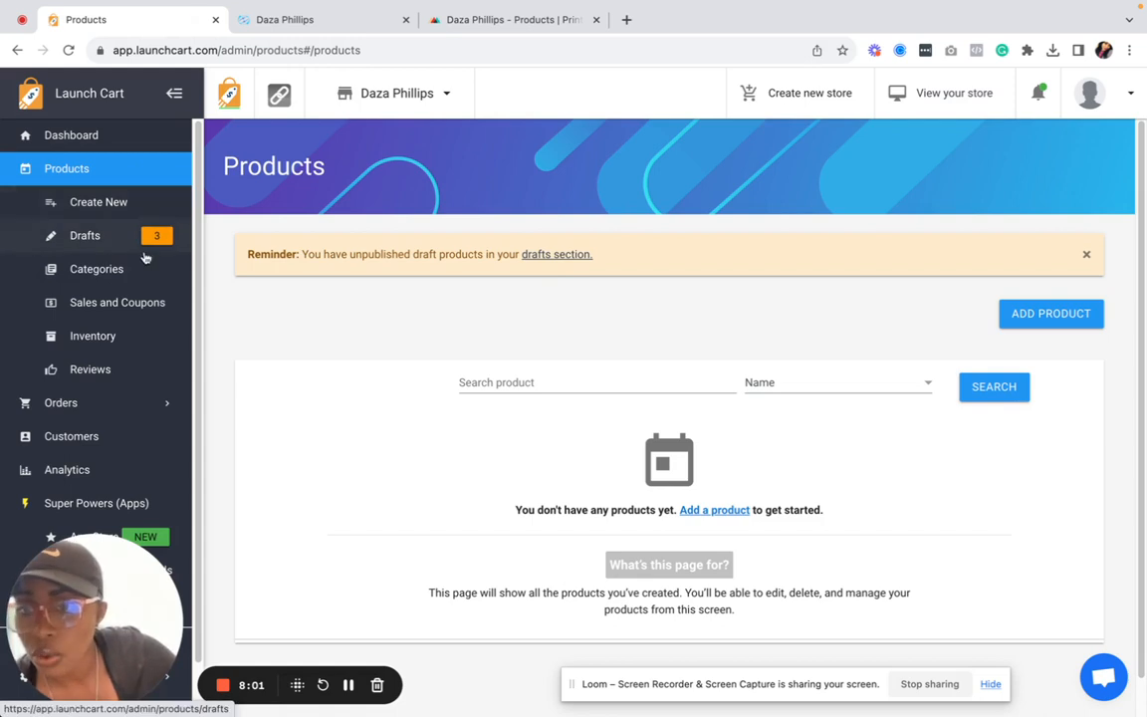
pyautogui.click(145, 171)
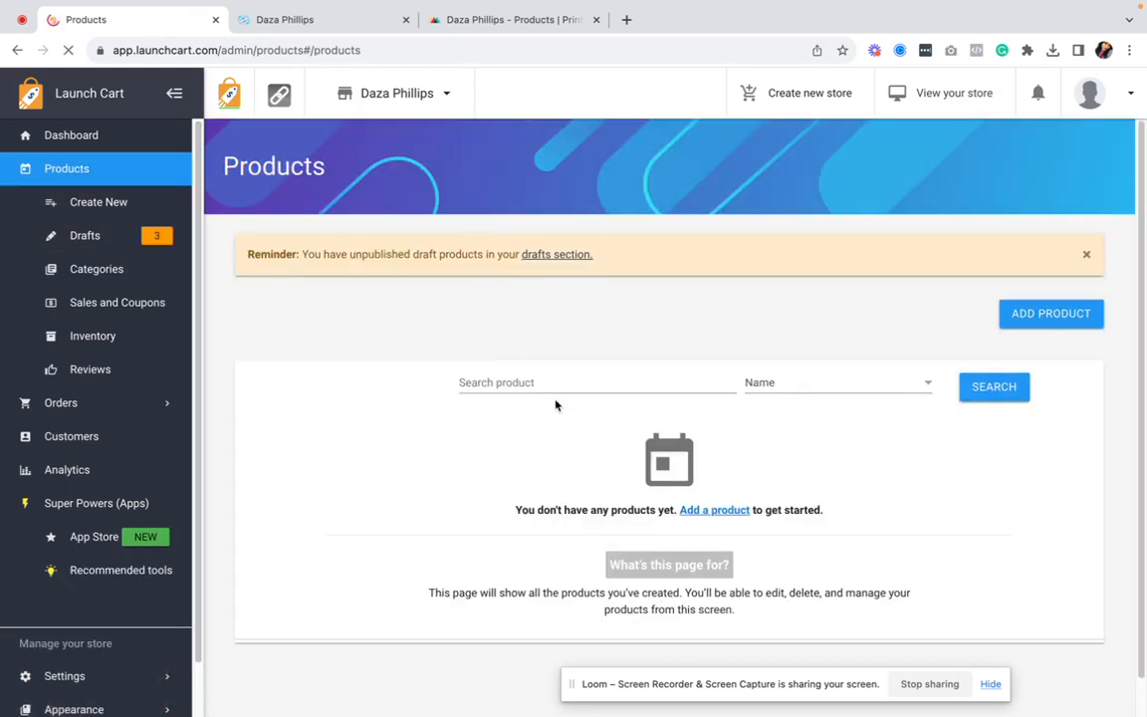
pyautogui.click(1085, 258)
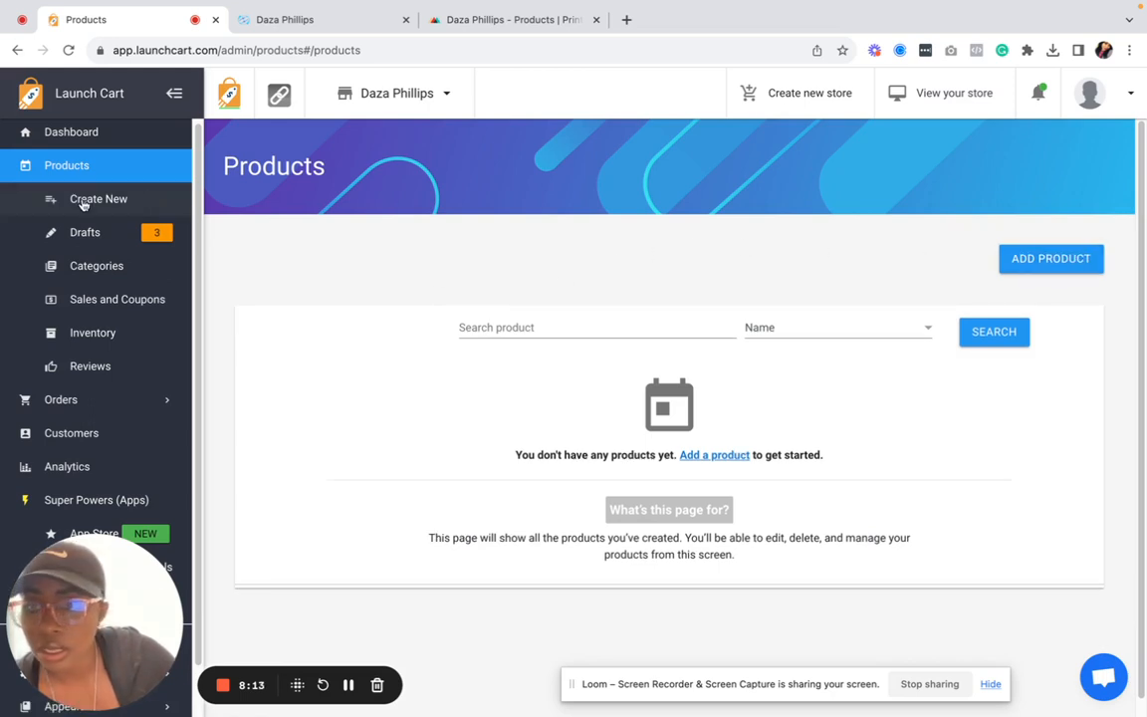
pyautogui.click(115, 170)
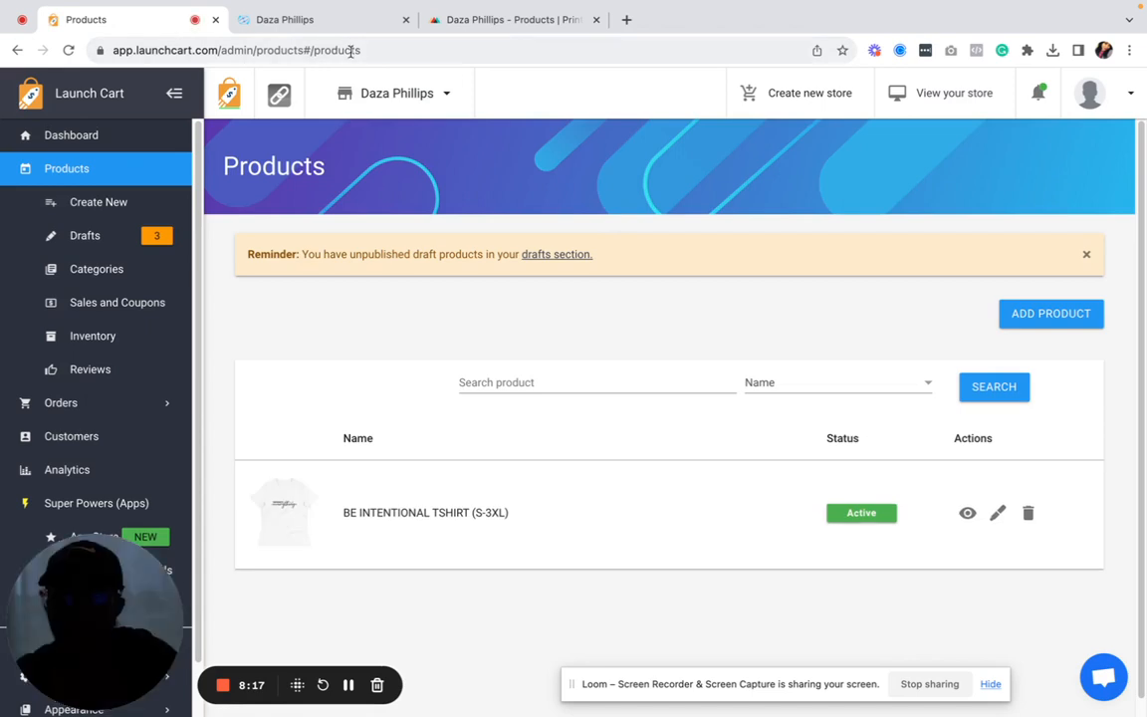
pyautogui.scroll(-1, 896, 468)
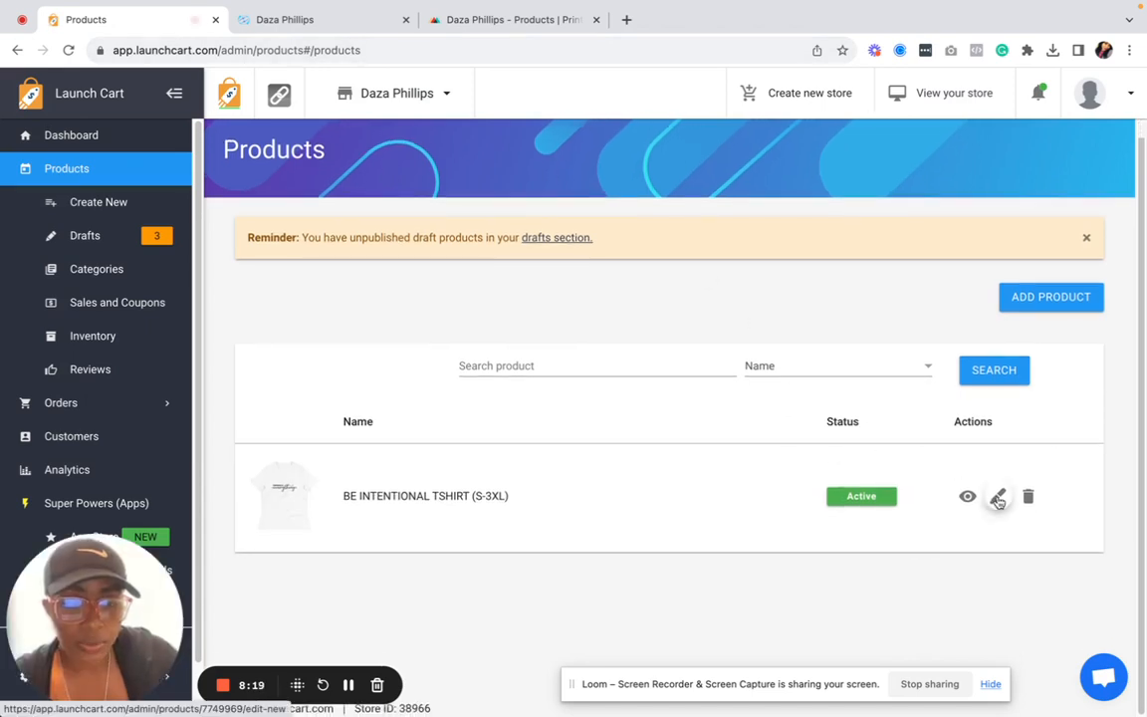
pyautogui.click(998, 496)
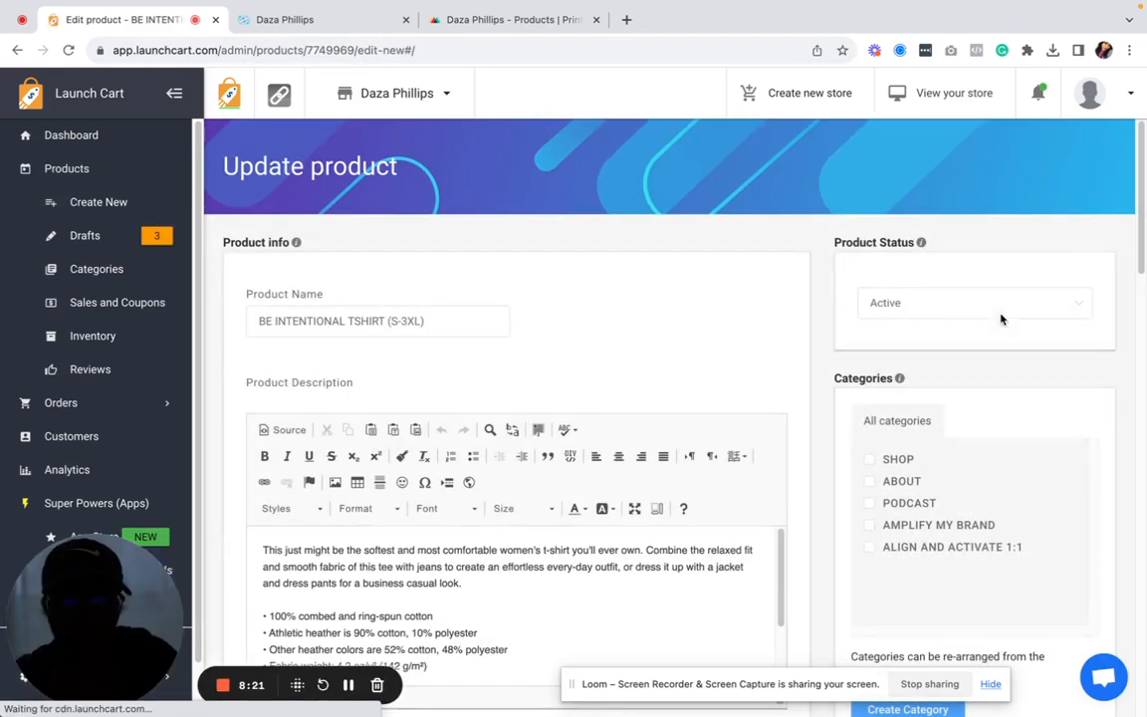
# Step: Examine the imported product's description, tax setting, media images, inventory and shipping options
pyautogui.scroll(-4, 645, 331)
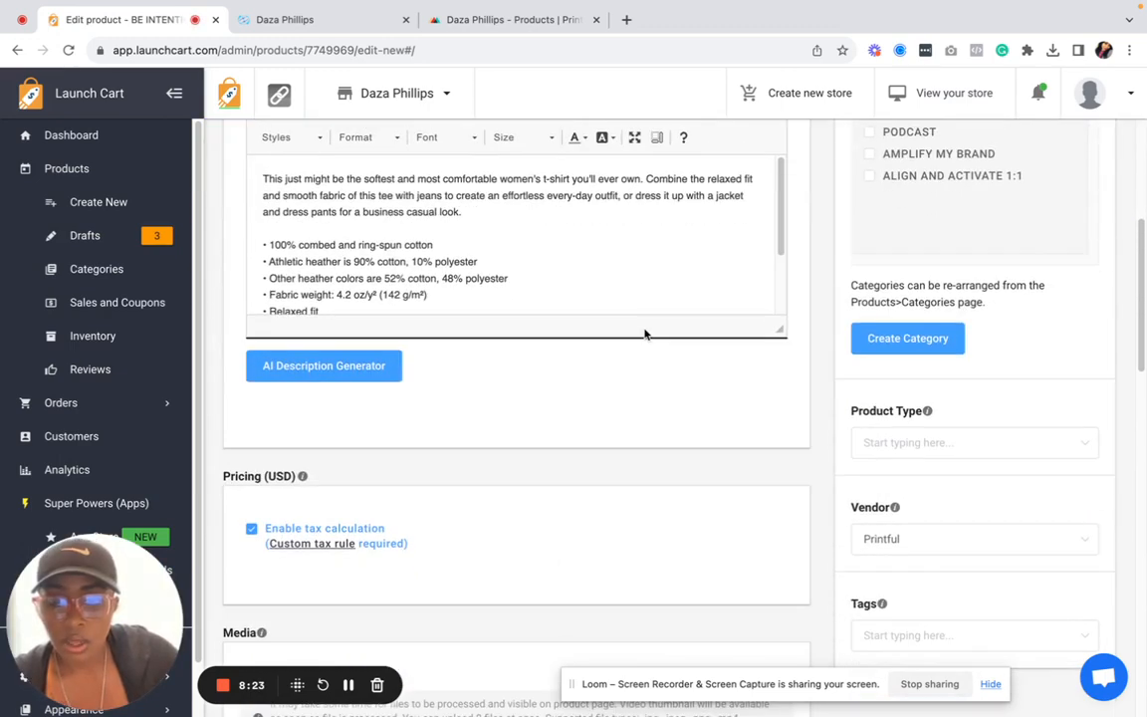
pyautogui.scroll(-5, 645, 334)
pyautogui.scroll(6, 487, 389)
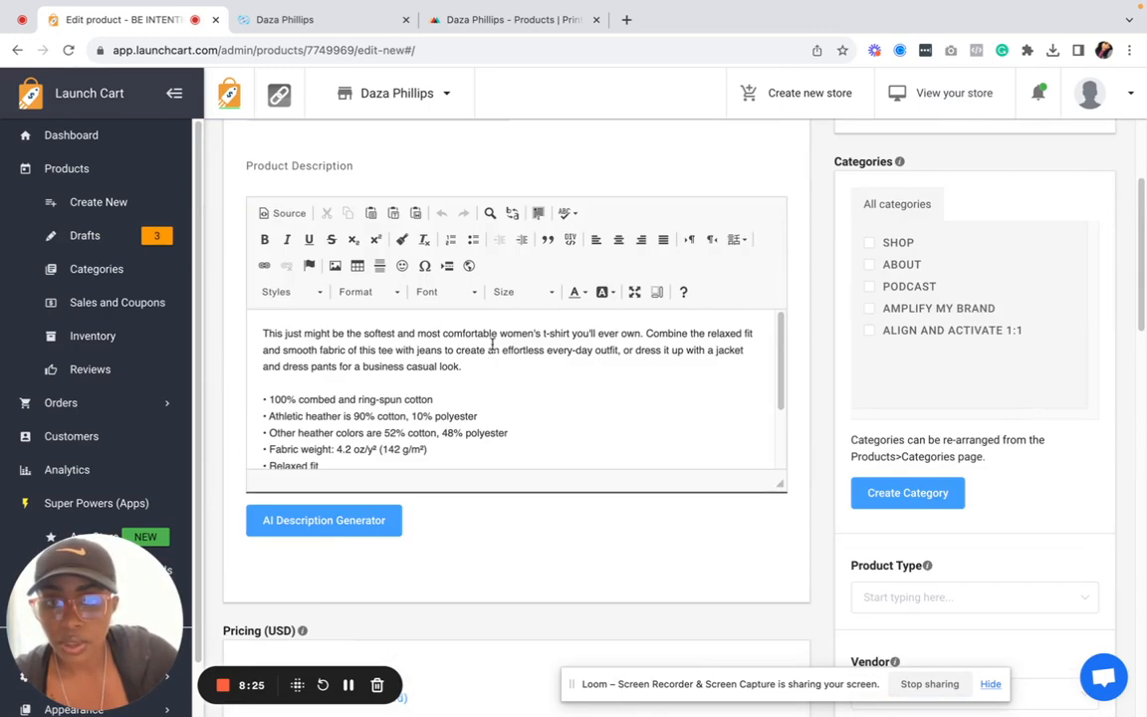
pyautogui.scroll(2, 609, 269)
pyautogui.scroll(-8, 647, 358)
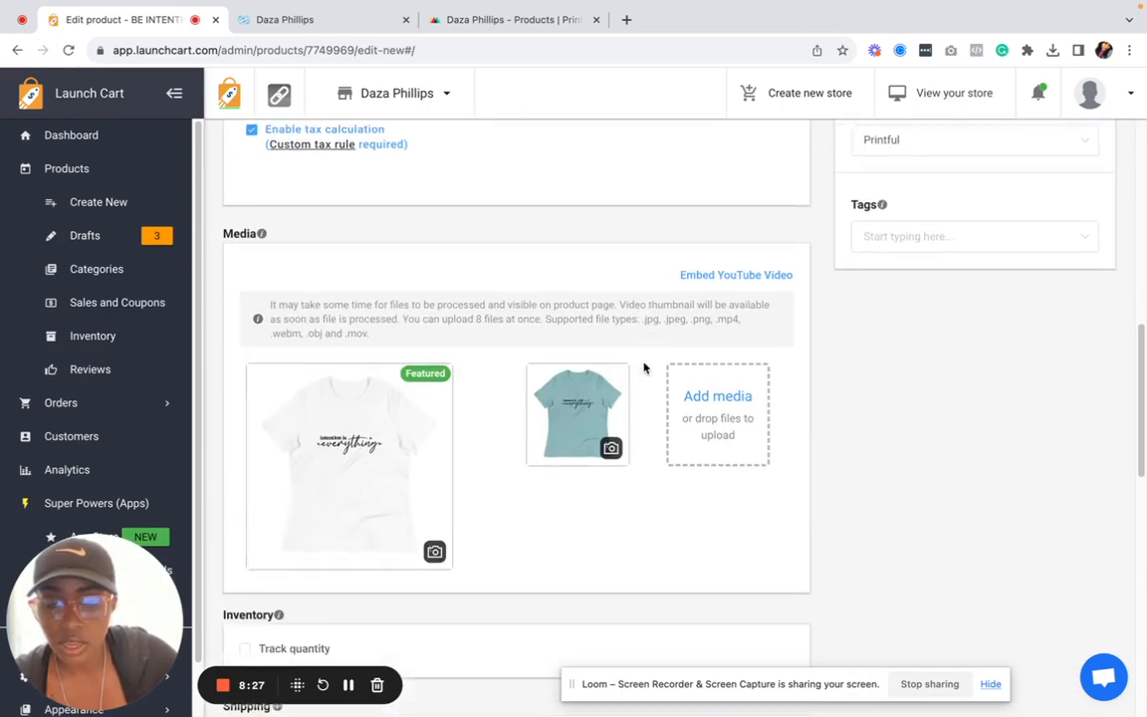
pyautogui.scroll(-1, 637, 378)
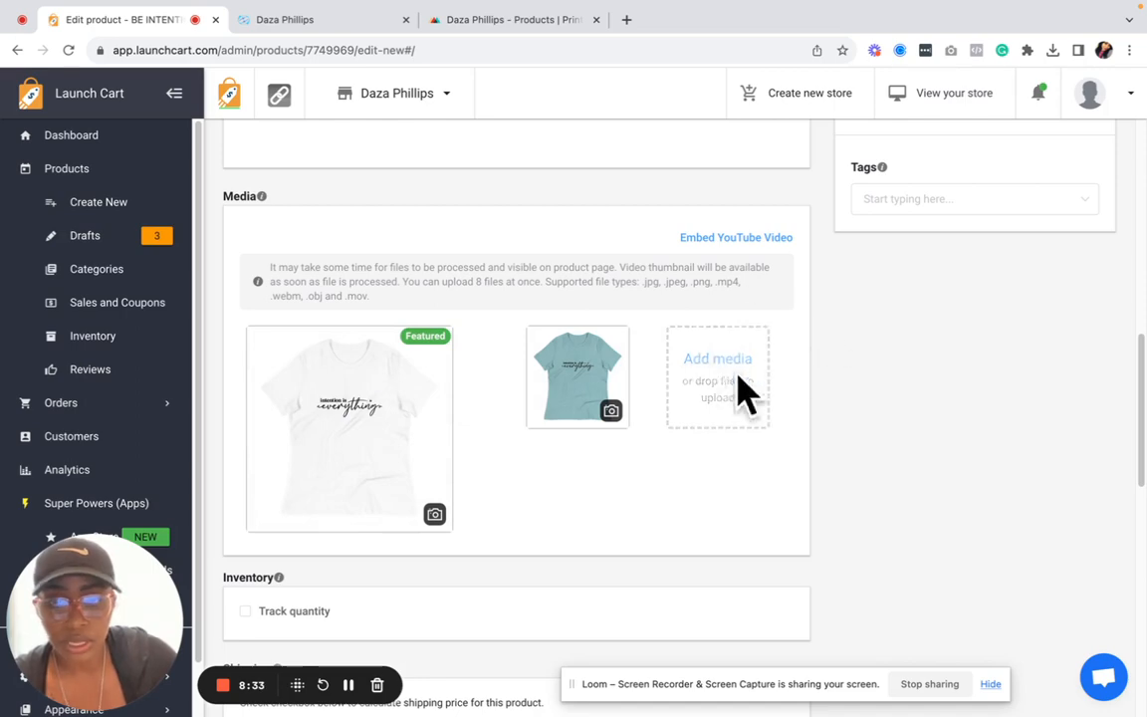
pyautogui.scroll(-3, 806, 392)
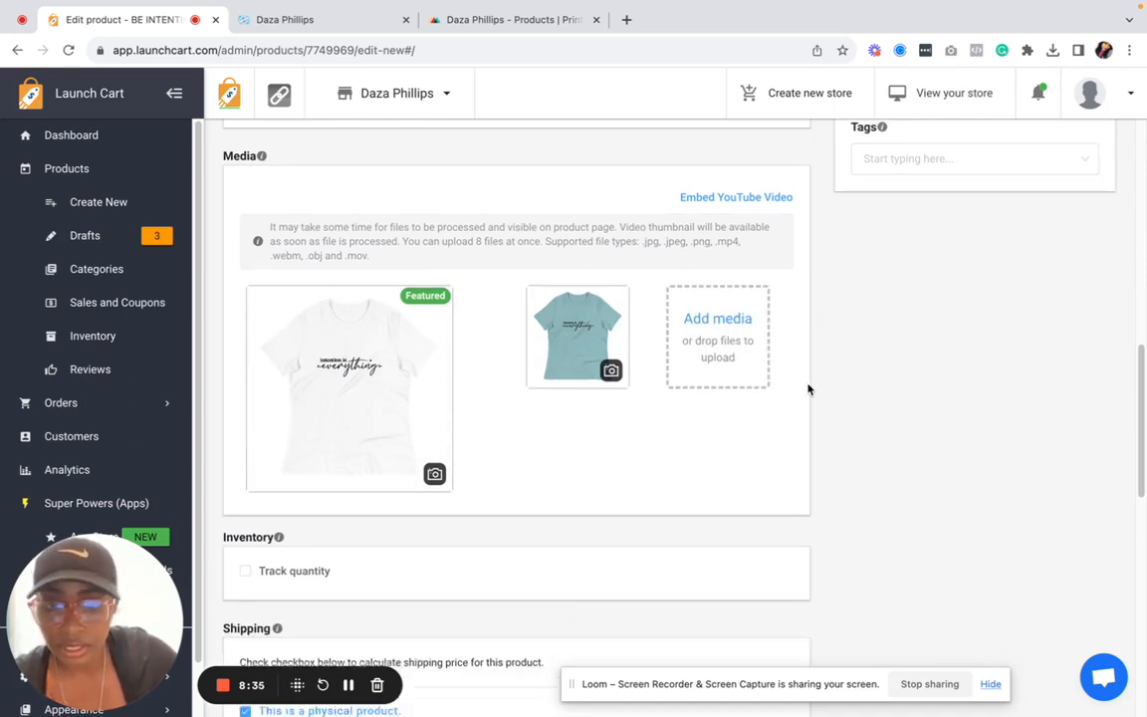
pyautogui.scroll(5, 746, 370)
pyautogui.scroll(-8, 462, 374)
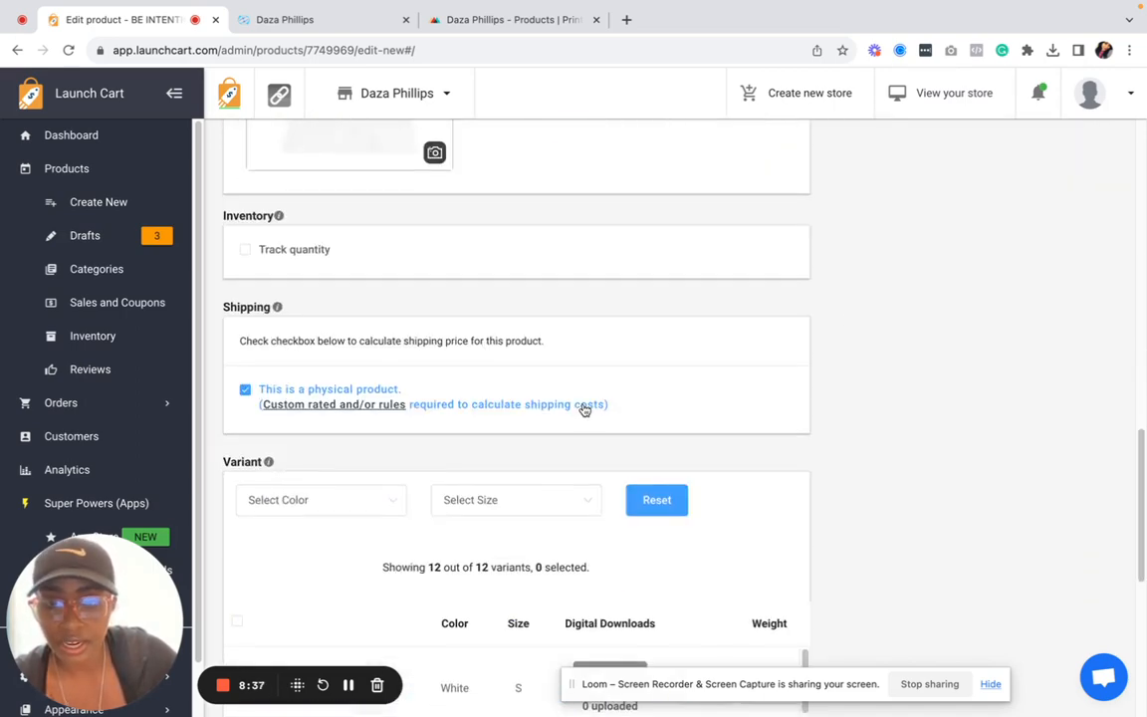
# Step: Assign the T-shirt to the SHOP category and review its color and size variants
pyautogui.scroll(10, 697, 333)
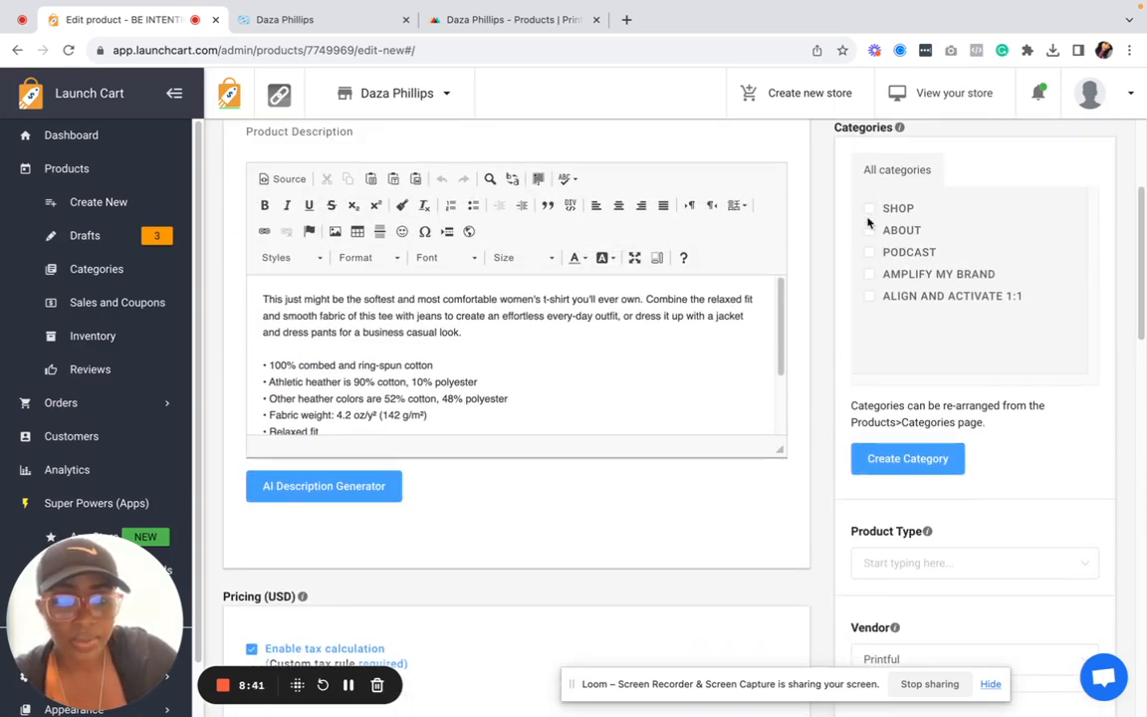
pyautogui.click(869, 210)
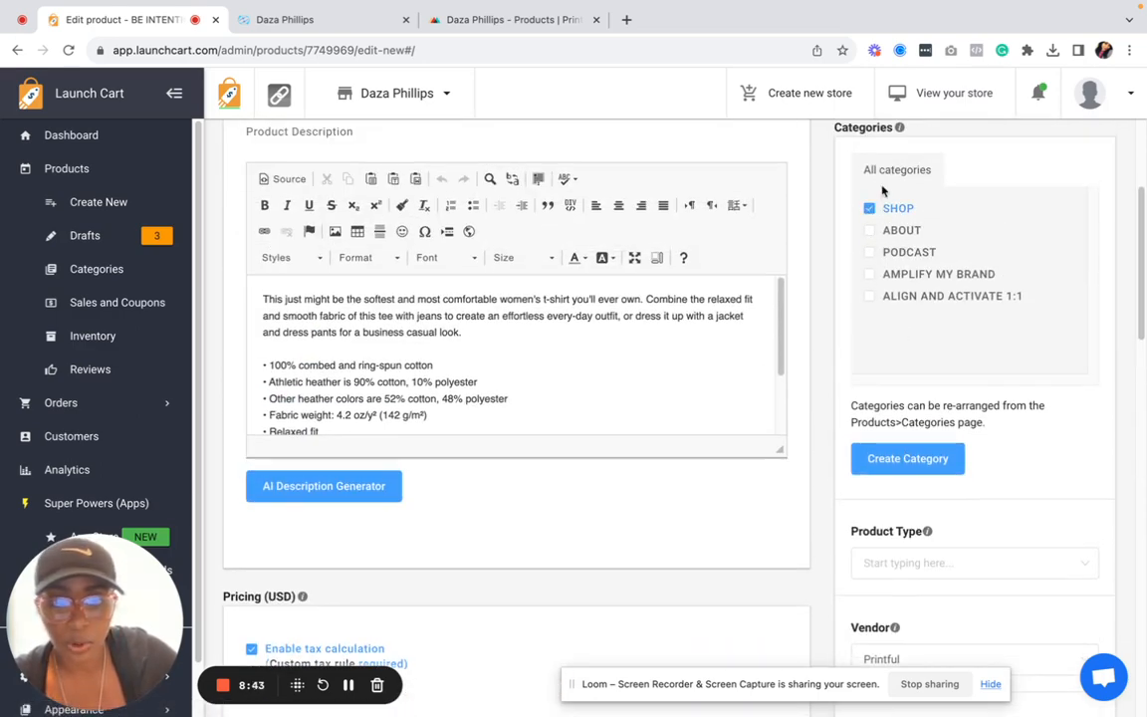
pyautogui.scroll(-5, 962, 390)
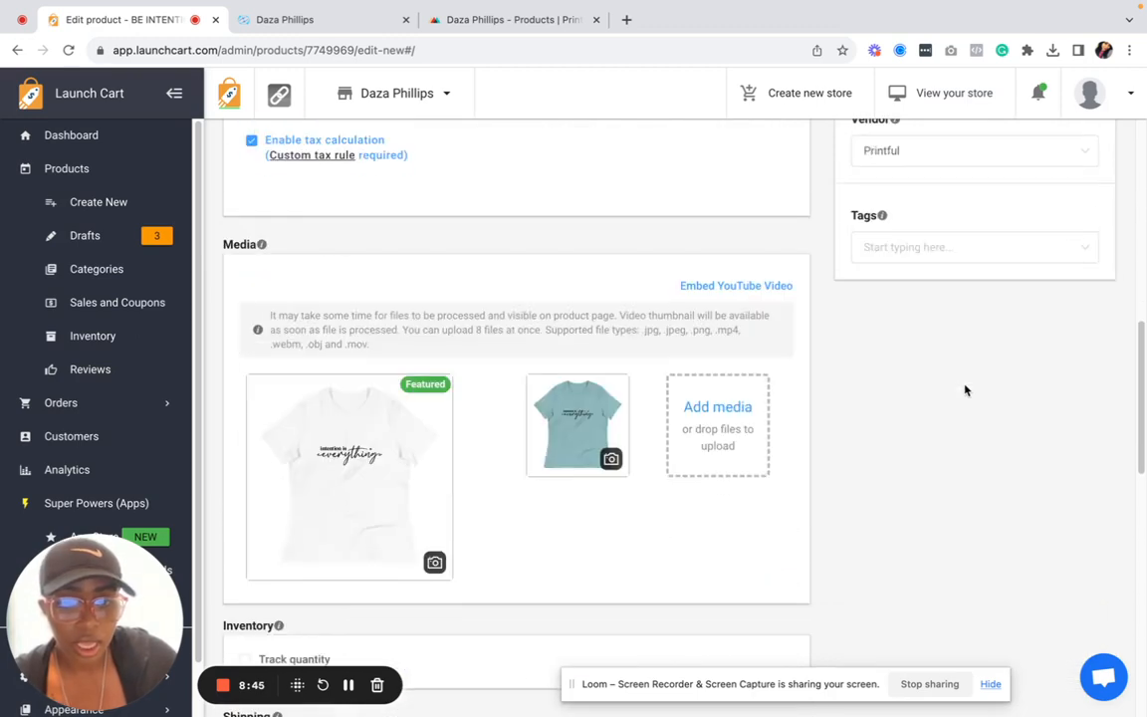
pyautogui.scroll(-9, 480, 361)
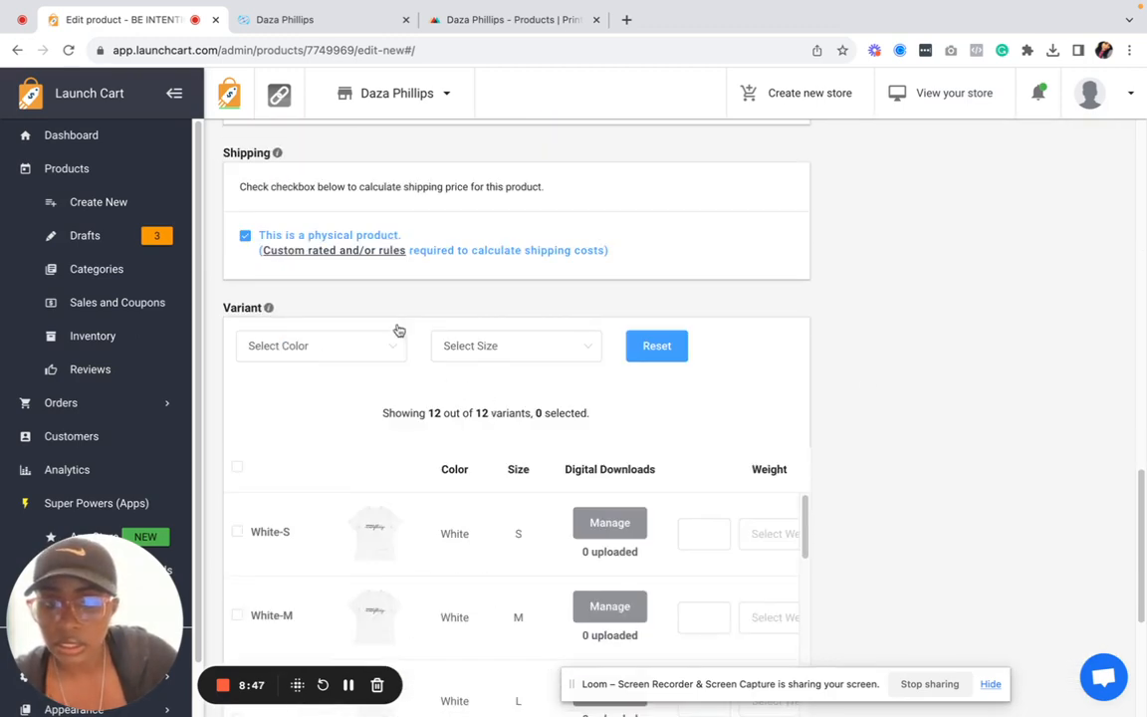
pyautogui.scroll(-1, 435, 351)
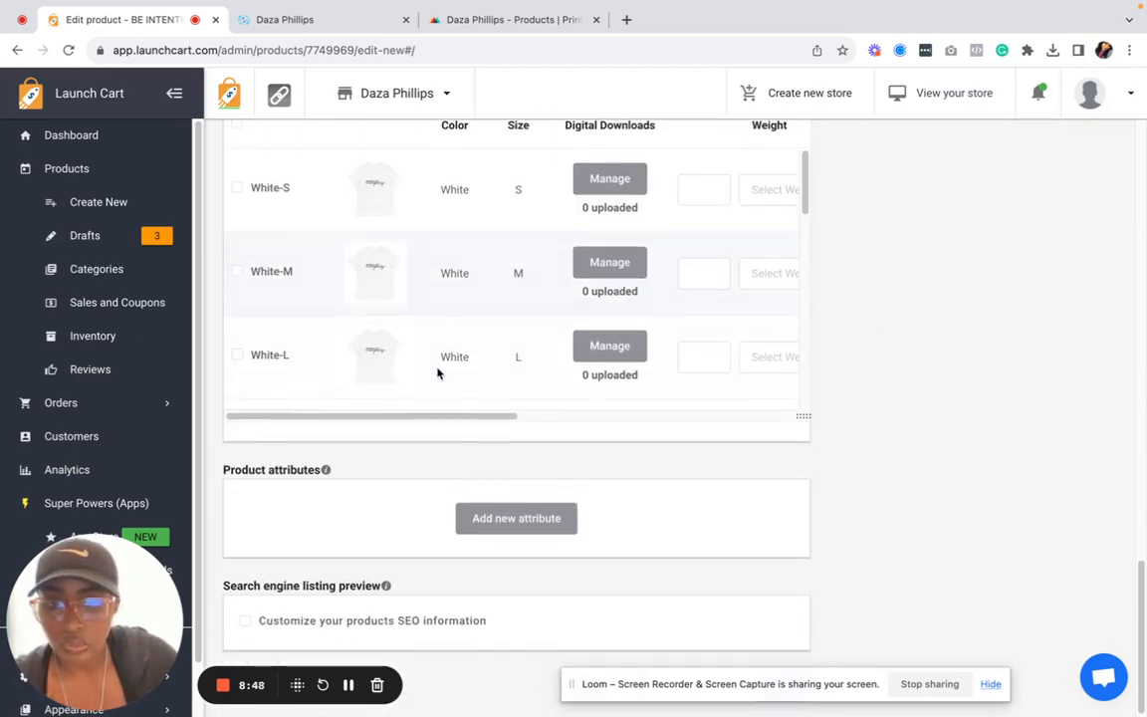
# Step: Enable custom SEO information for the product and review its page title, meta description and URL
pyautogui.click(246, 619)
pyautogui.scroll(-3, 471, 501)
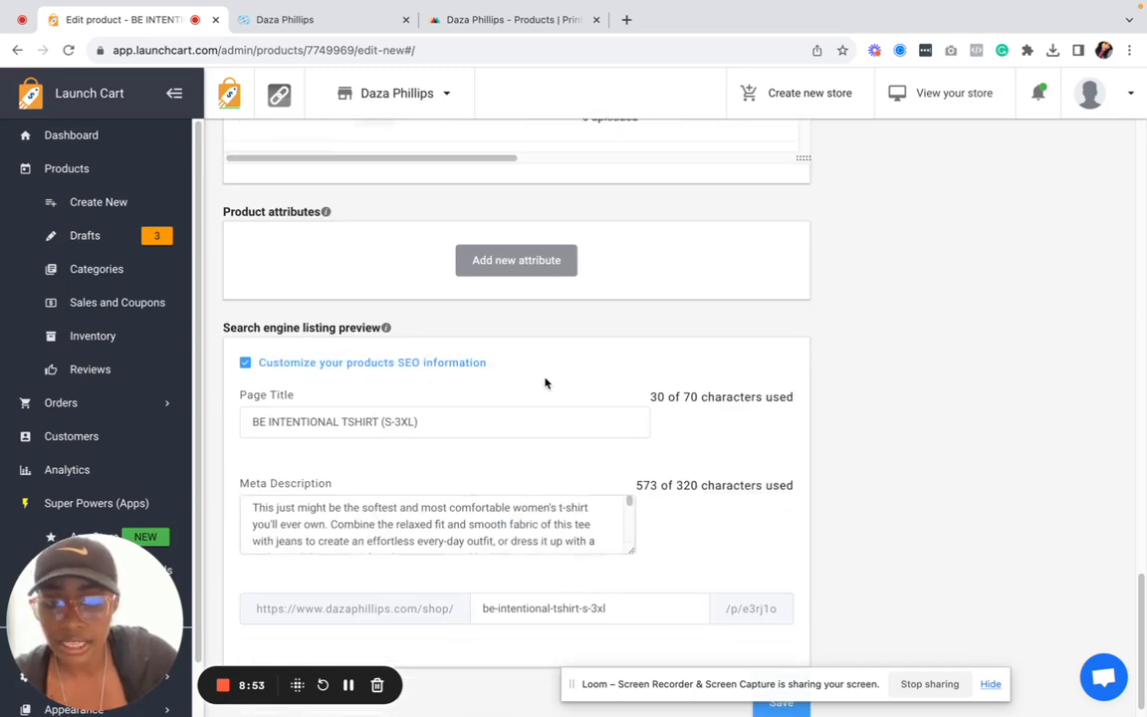
pyautogui.scroll(-1, 582, 403)
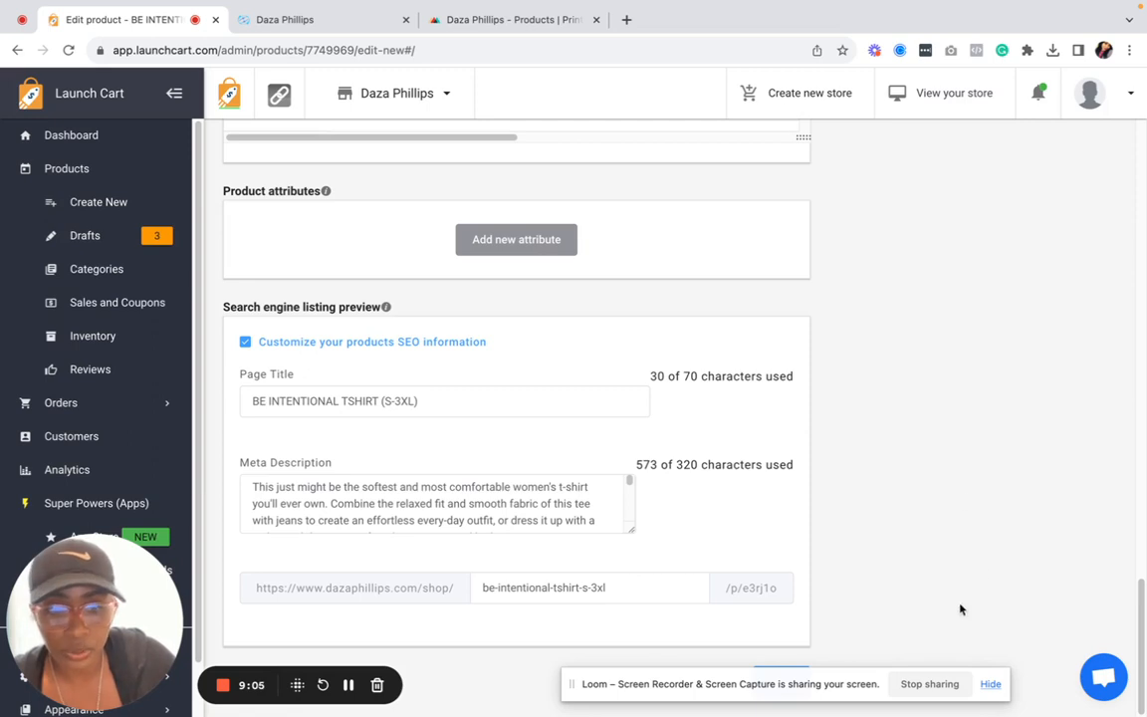
pyautogui.moveTo(824, 683); pyautogui.dragTo(924, 350)
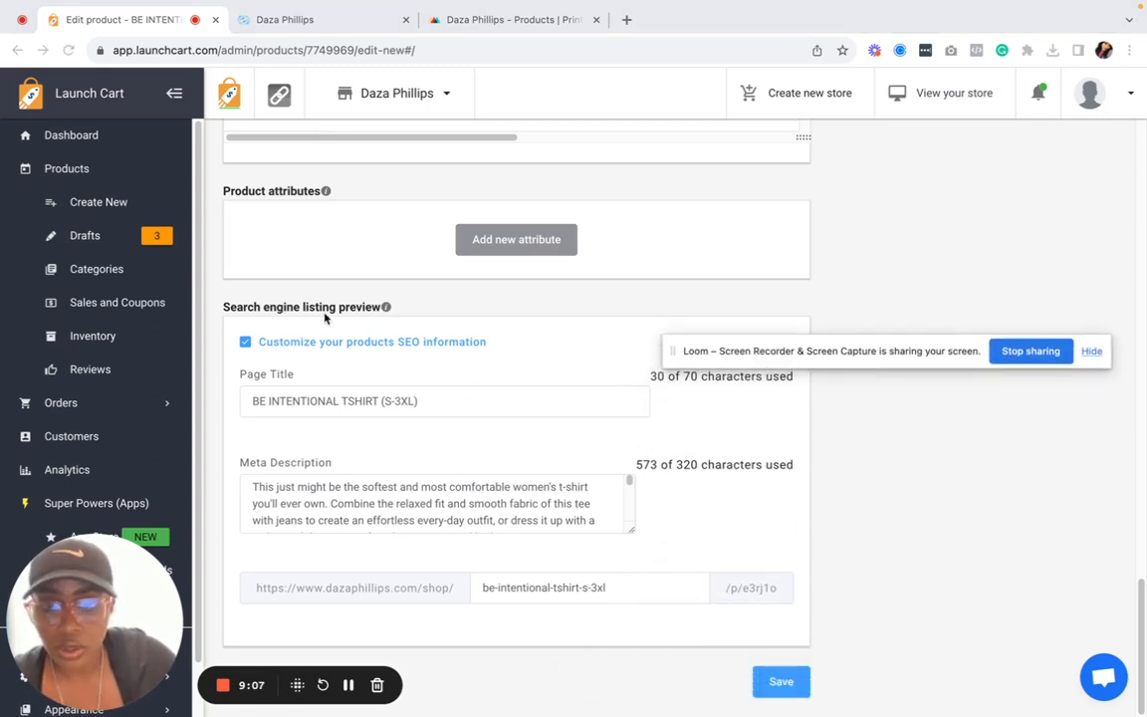
# Step: Save the T-shirt's product settings and open the storefront's shop page to check its listing
pyautogui.click(791, 683)
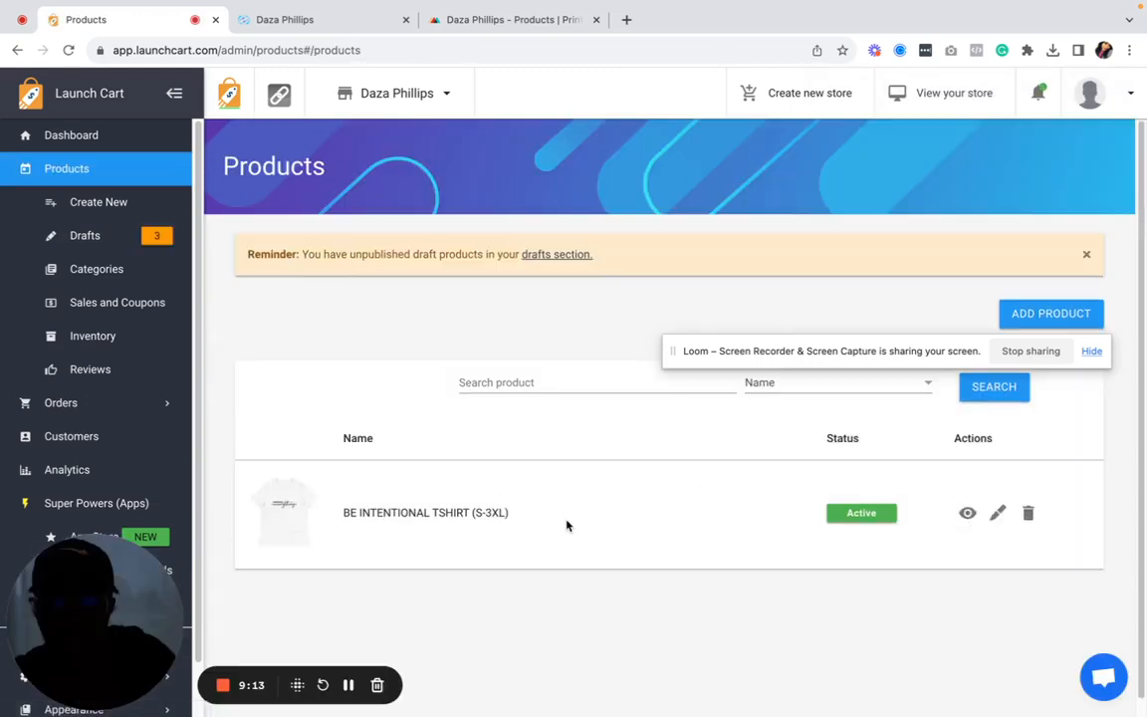
pyautogui.click(314, 19)
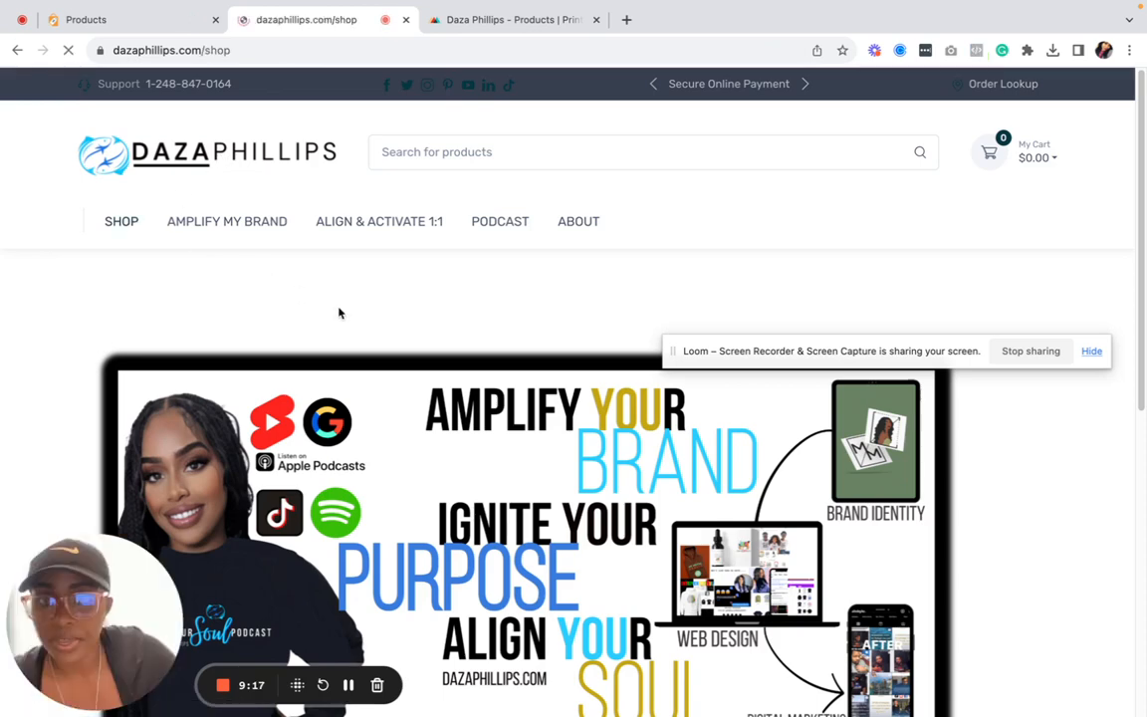
pyautogui.scroll(-3, 751, 445)
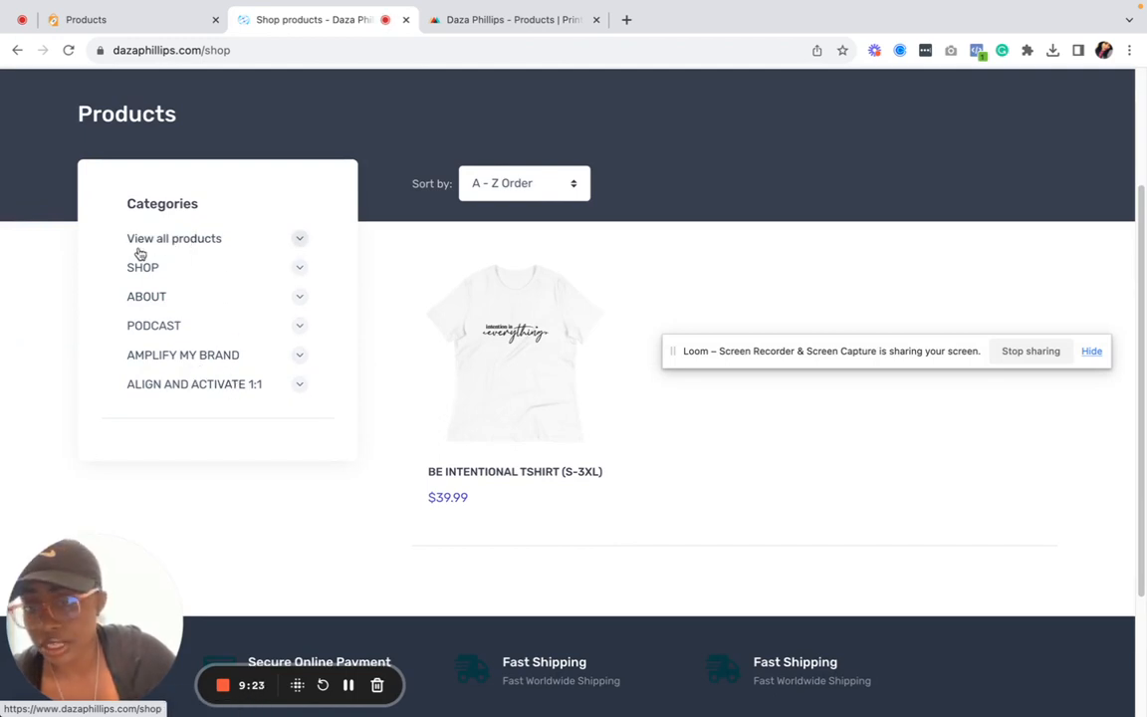
# Step: View the storefront's SHOP category, then return to the main shop page and examine the products shown
pyautogui.click(301, 272)
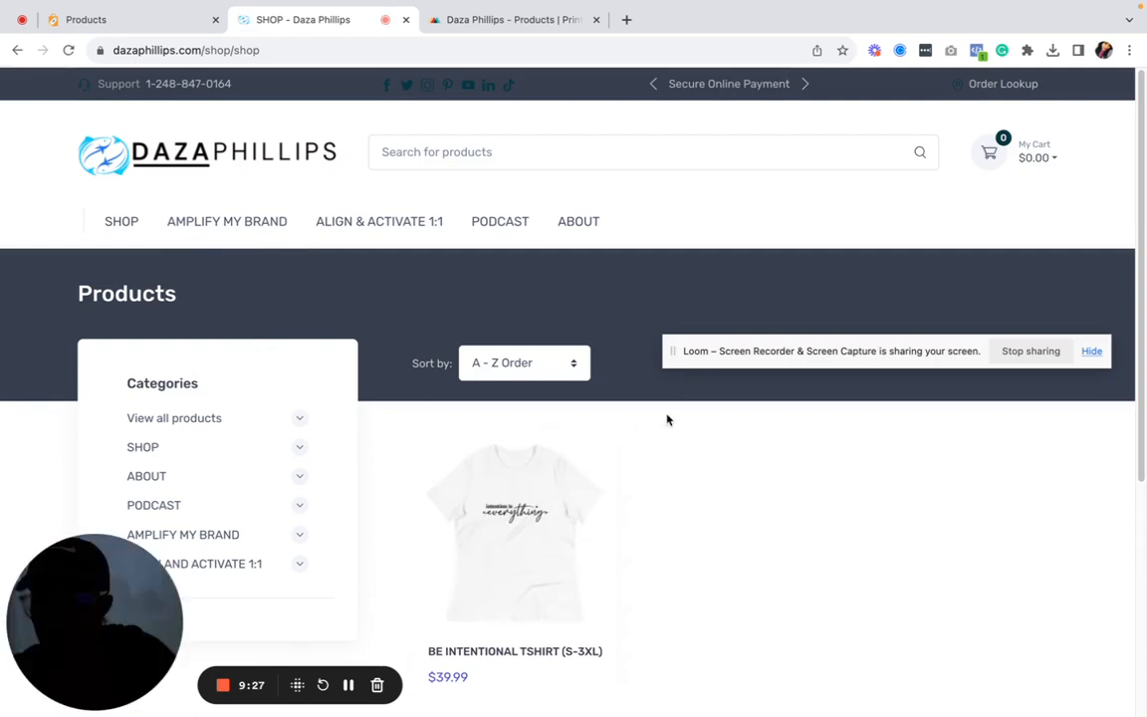
pyautogui.click(124, 218)
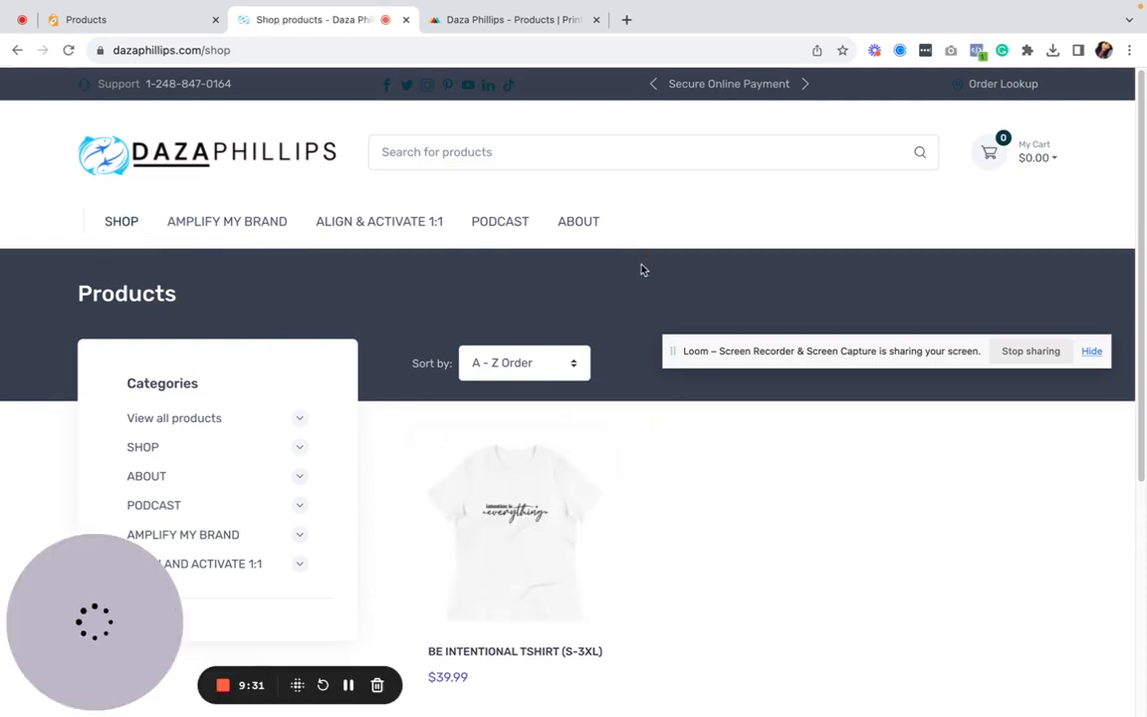
pyautogui.scroll(-3, 647, 273)
pyautogui.scroll(3, 647, 274)
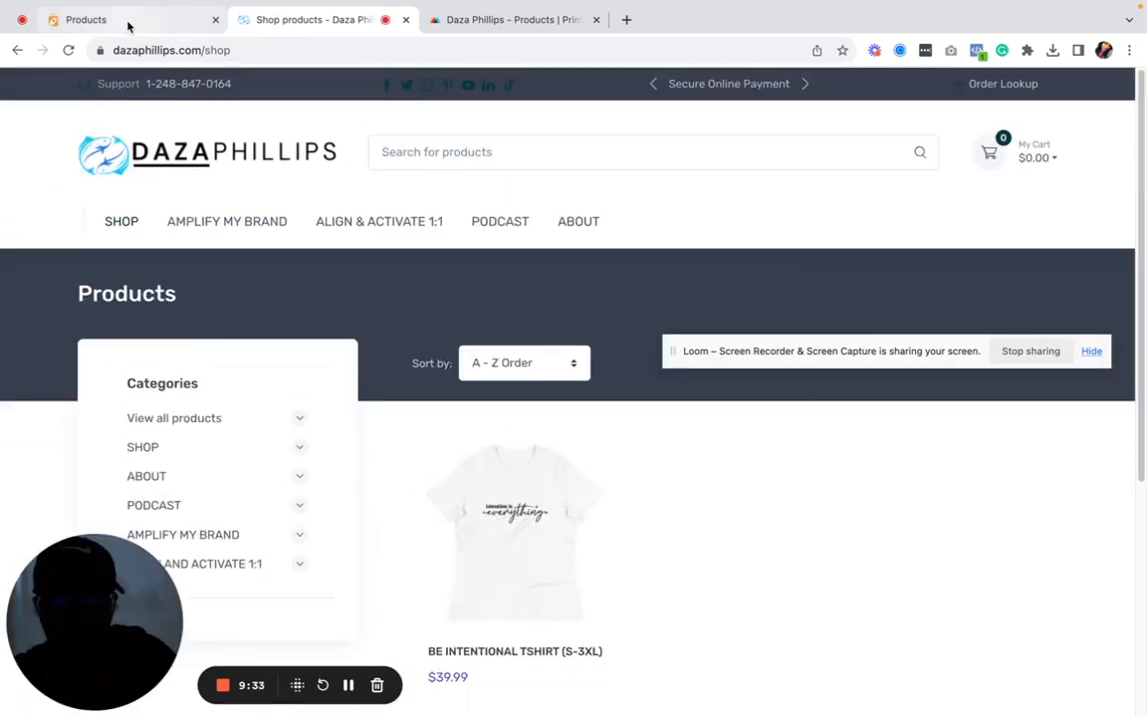
# Step: Switch back to Launch Cart and look over the product list and the available store management sections
pyautogui.click(119, 22)
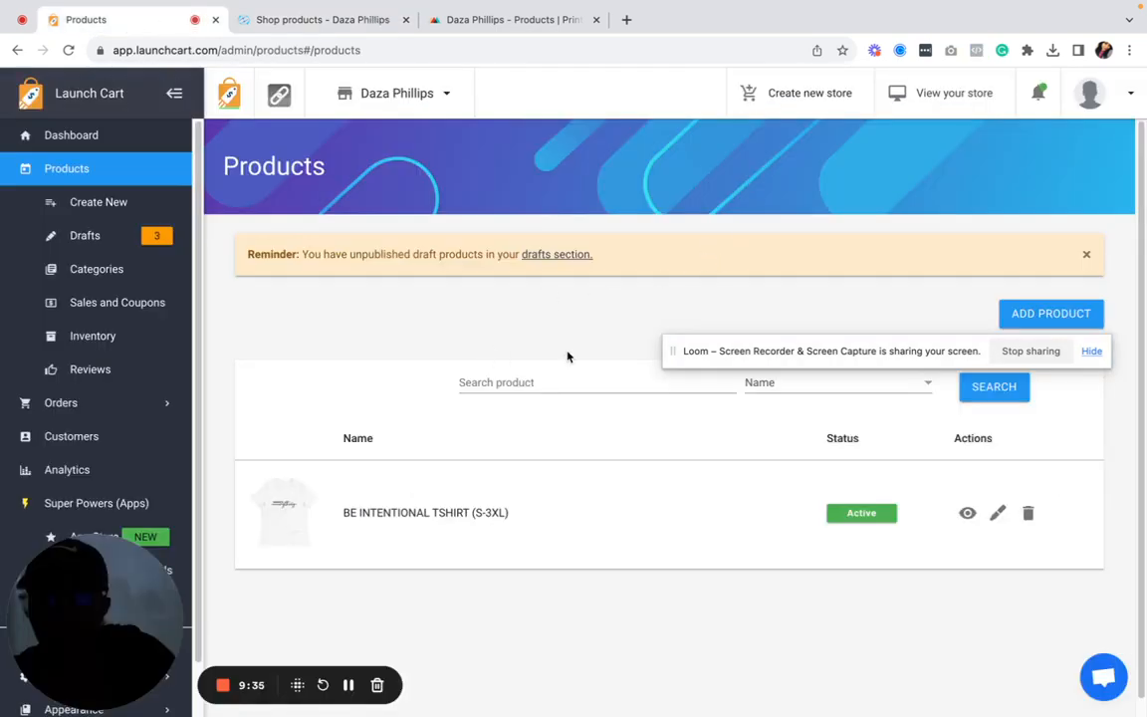
pyautogui.scroll(-1, 582, 466)
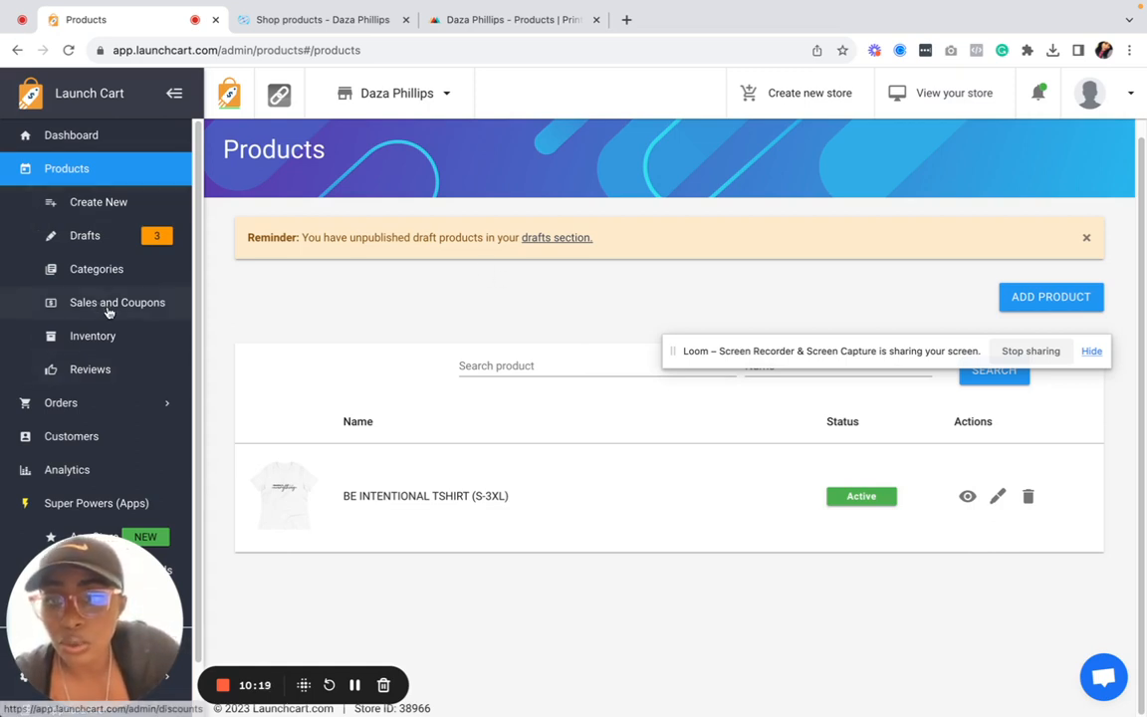
pyautogui.scroll(-1, 139, 317)
pyautogui.scroll(-3, 139, 314)
pyautogui.scroll(4, 139, 314)
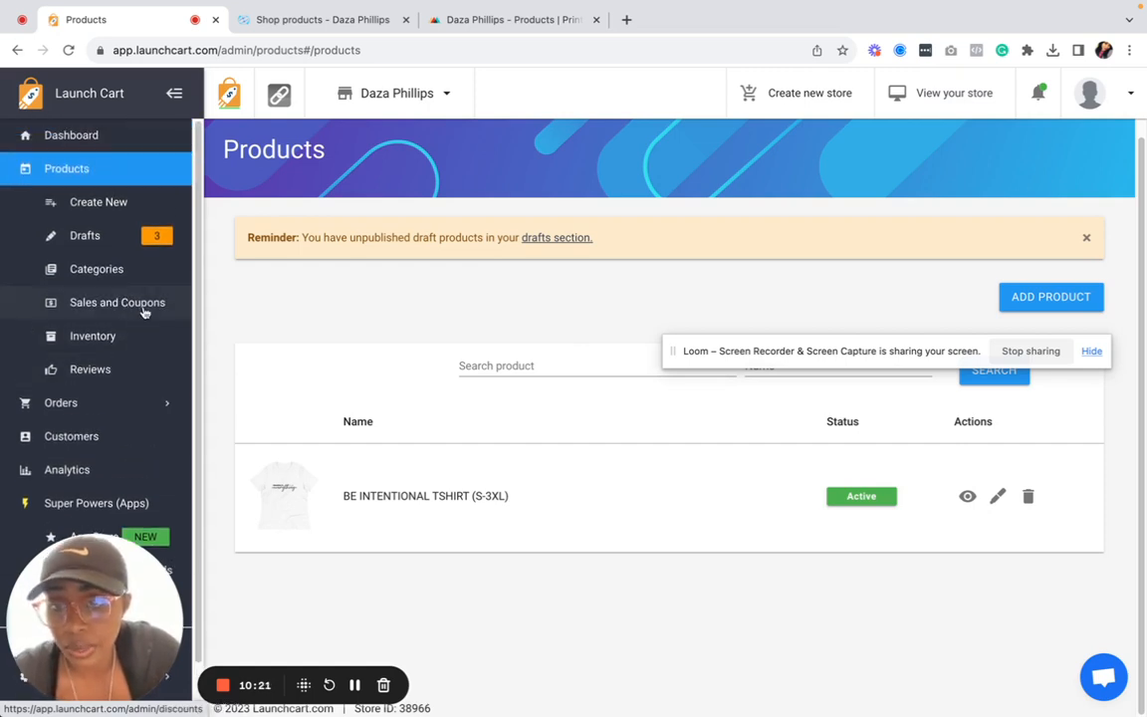